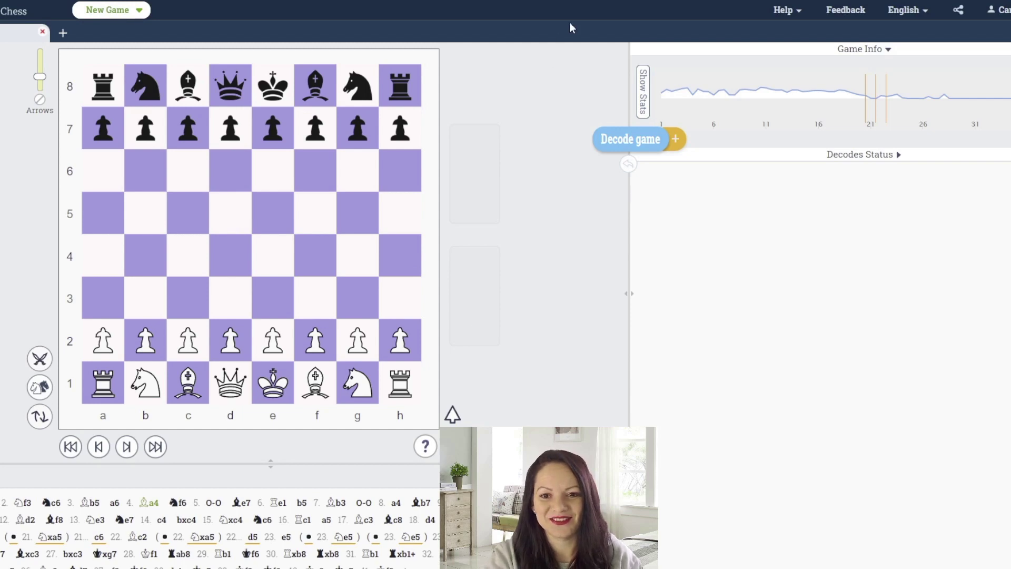
Check both players' move-quality stats, then replay 1. e4 e5 2. Nf3 Nc6 3. Bb5.
left_click(644, 92)
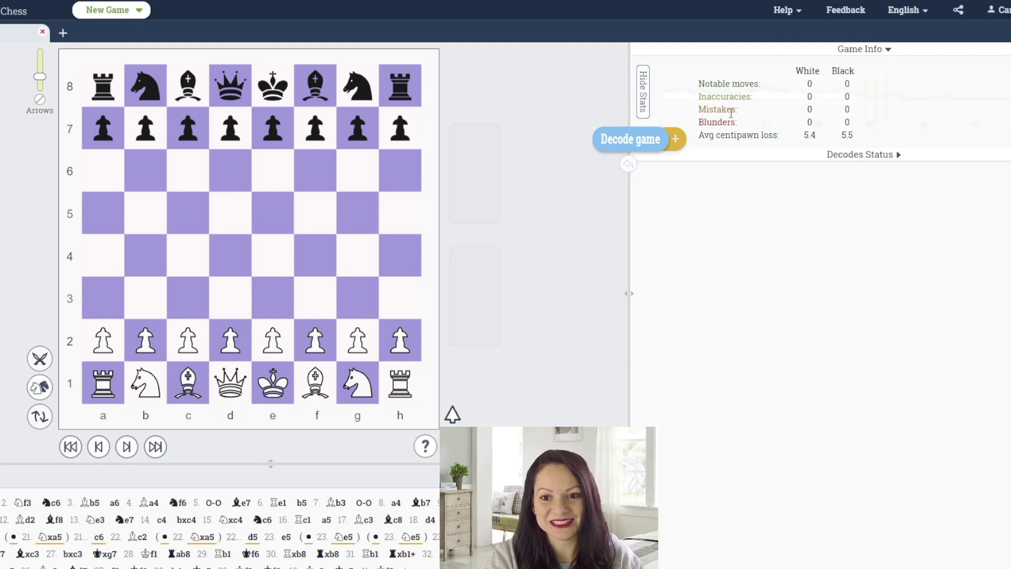
left_click(642, 94)
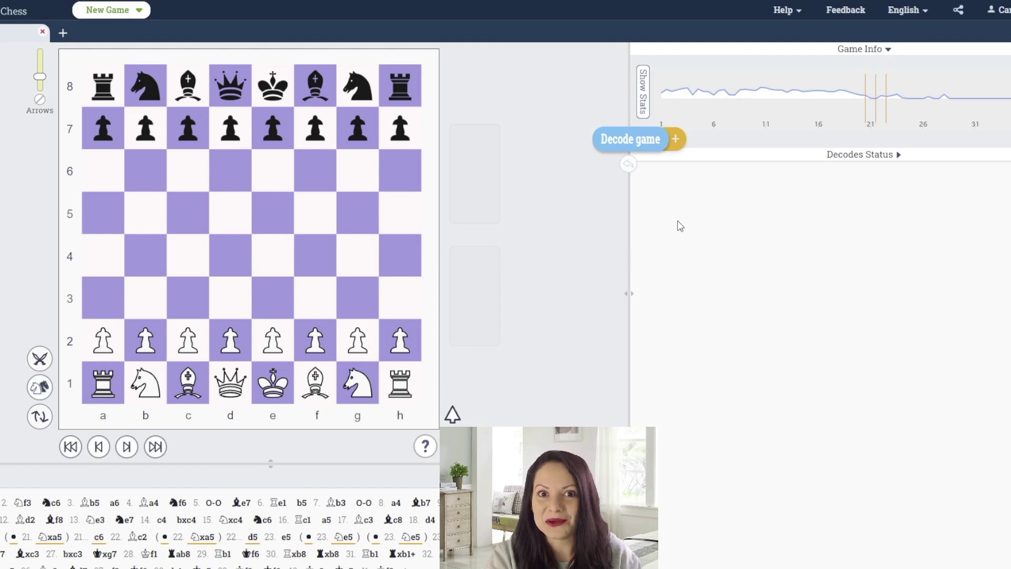
left_click(120, 447)
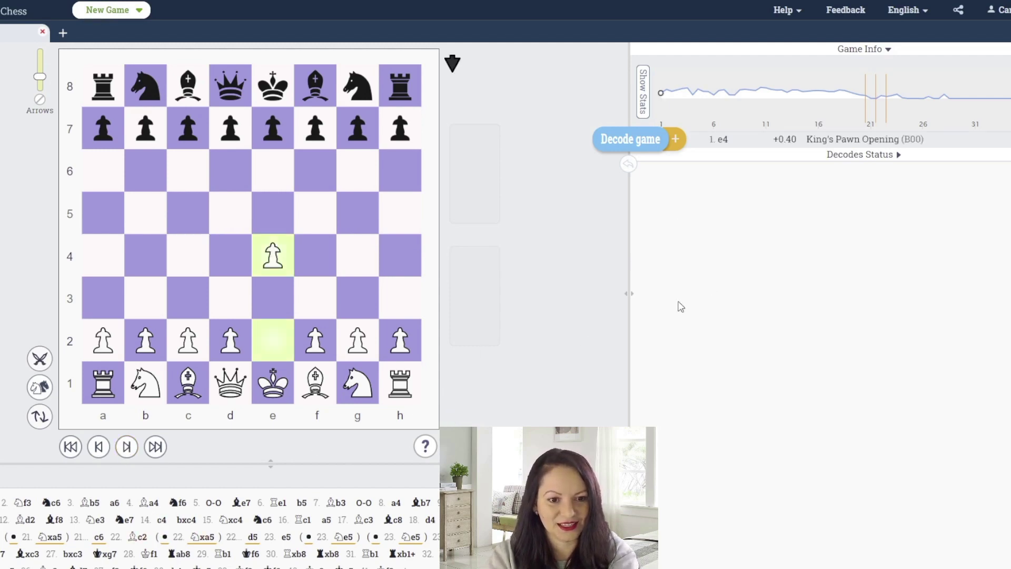
left_click(124, 447)
left_click(124, 447)
left_click(125, 447)
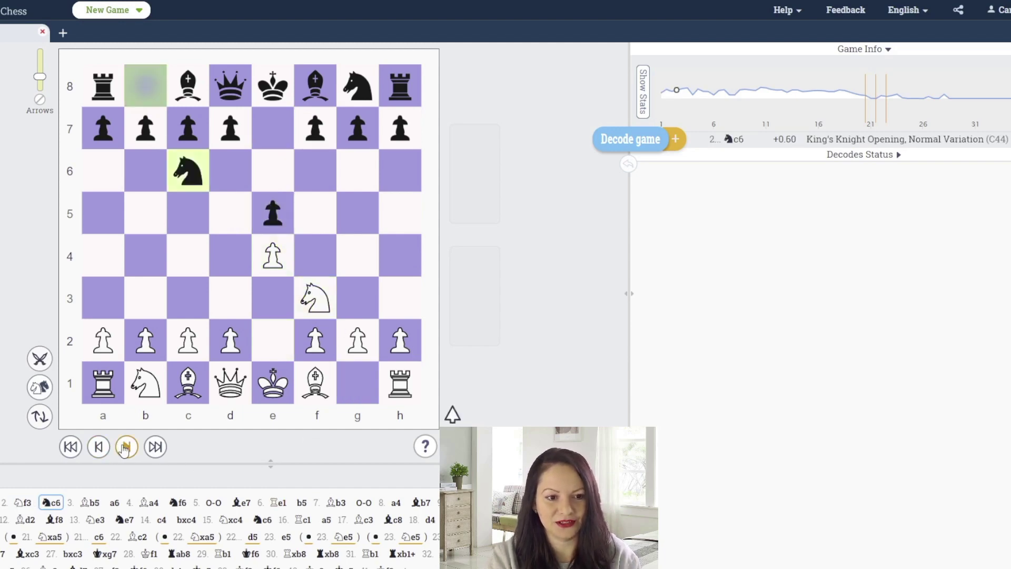
left_click(125, 447)
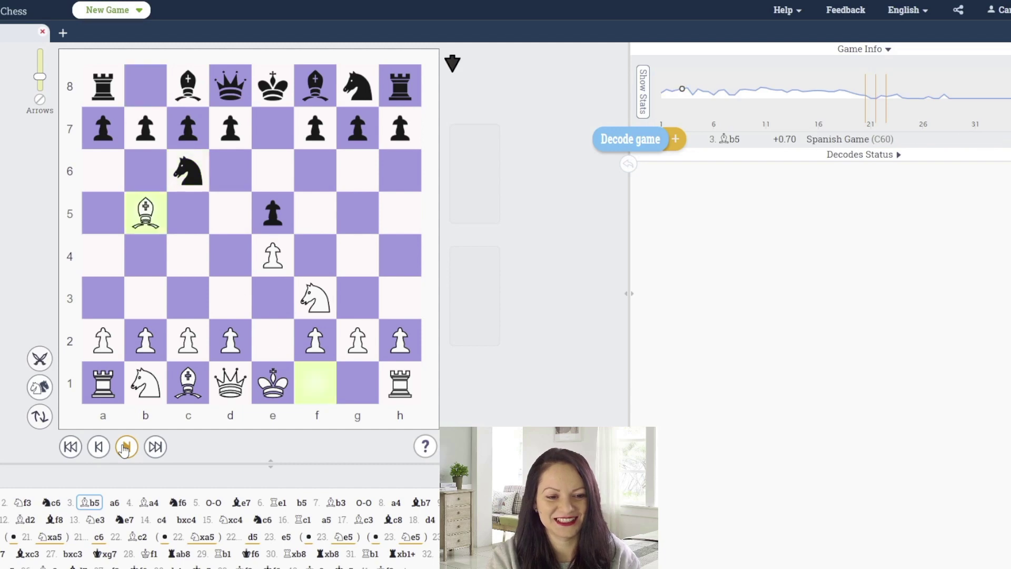
Continue the Spanish with 3...a6 4. Ba4 Nf6 5. O-O Be7 6. Re1.
left_click(124, 447)
left_click(125, 447)
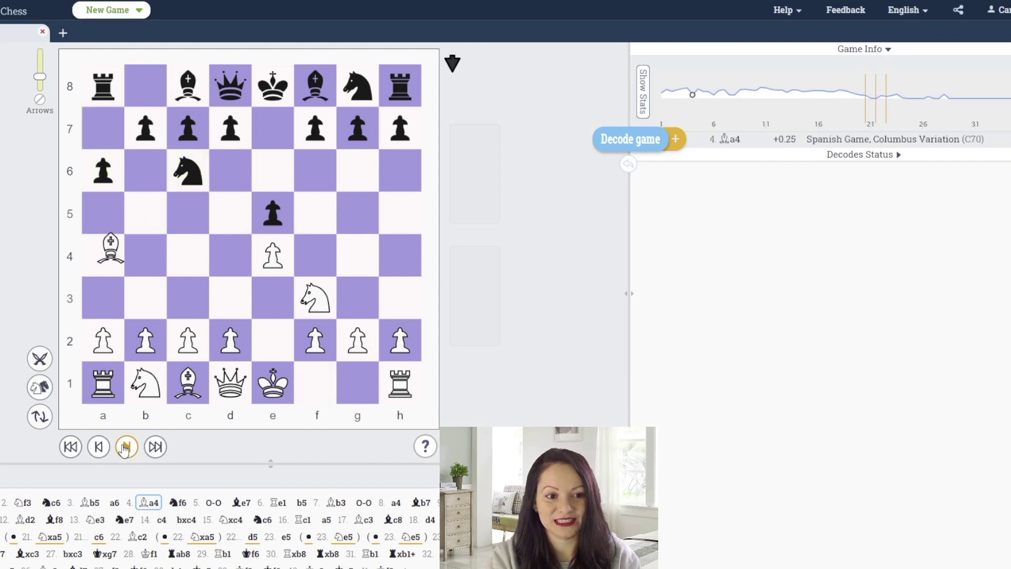
left_click(125, 447)
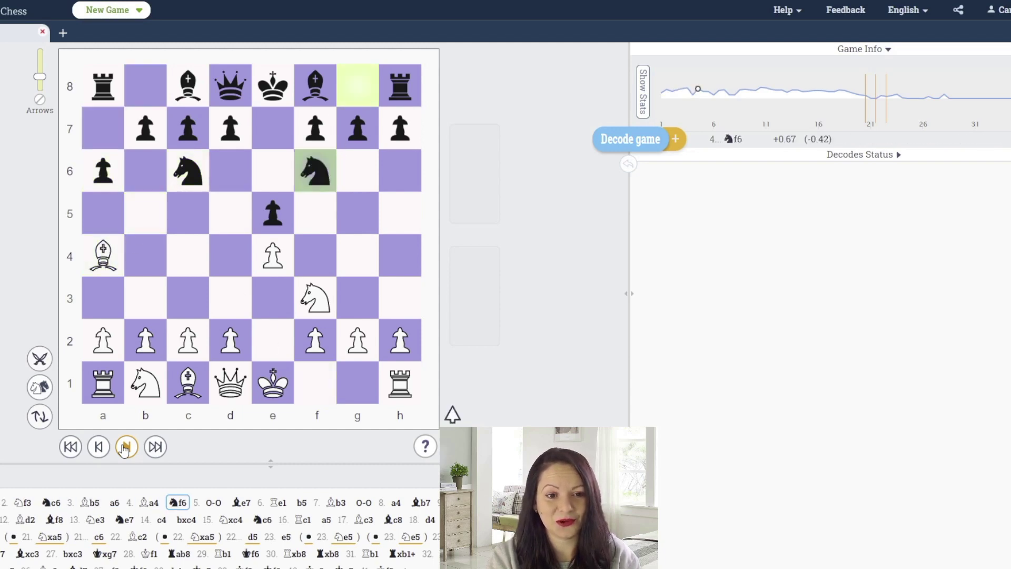
left_click(124, 447)
left_click(125, 447)
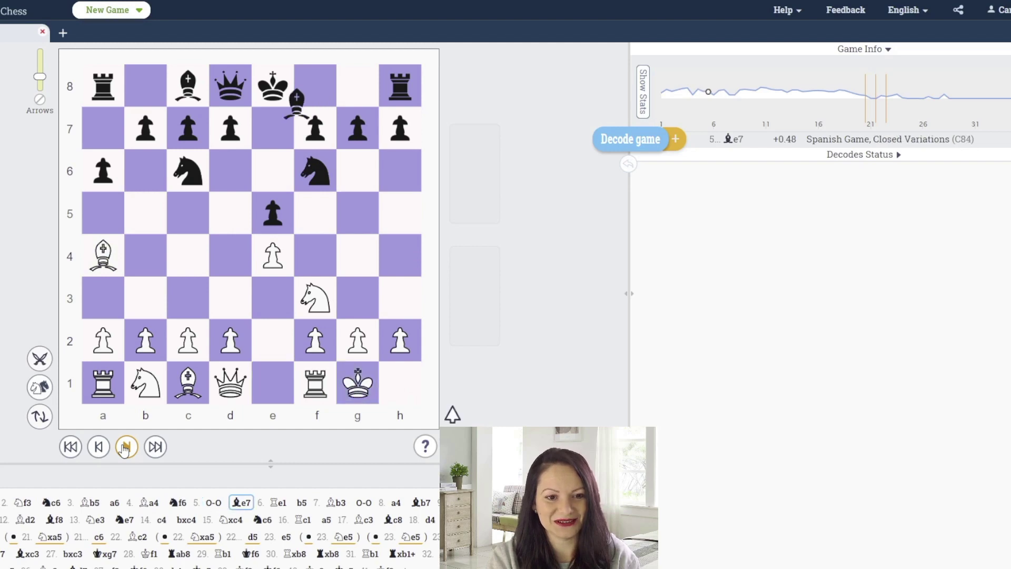
left_click(125, 447)
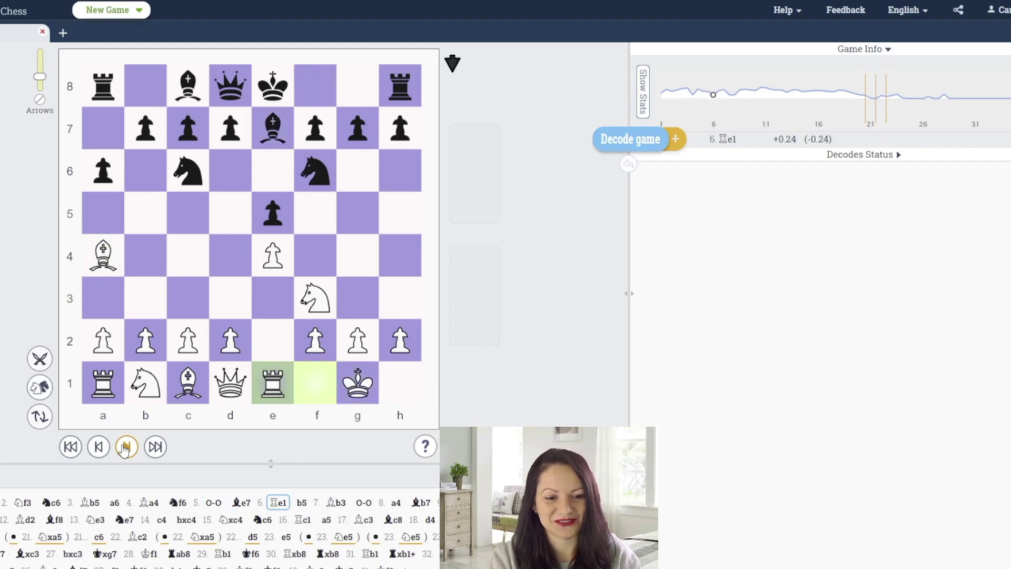
Play 6...b5 7. Bb3 O-O 8. a4, then jump to 8...Bb7.
left_click(124, 447)
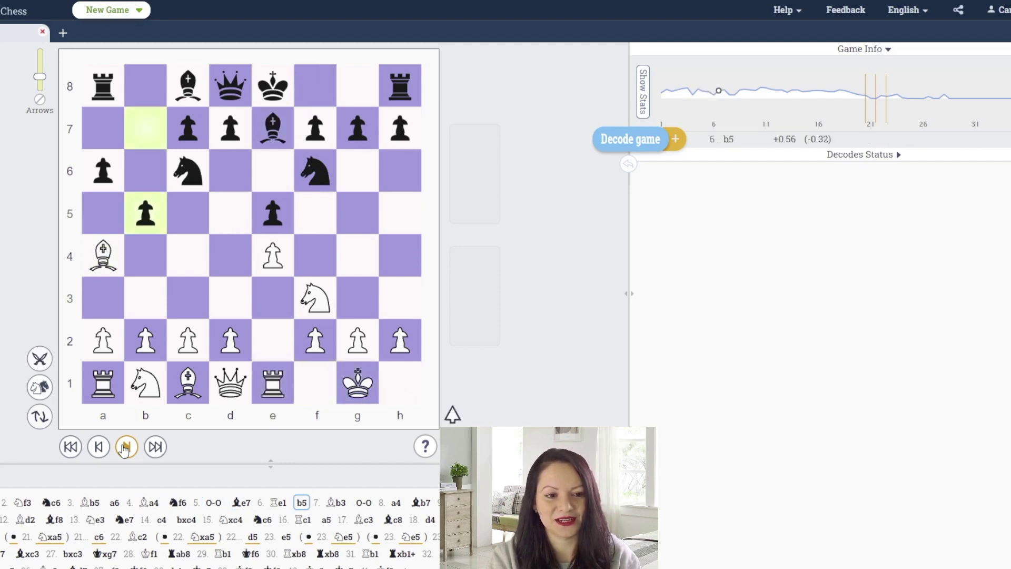
left_click(124, 447)
left_click(125, 447)
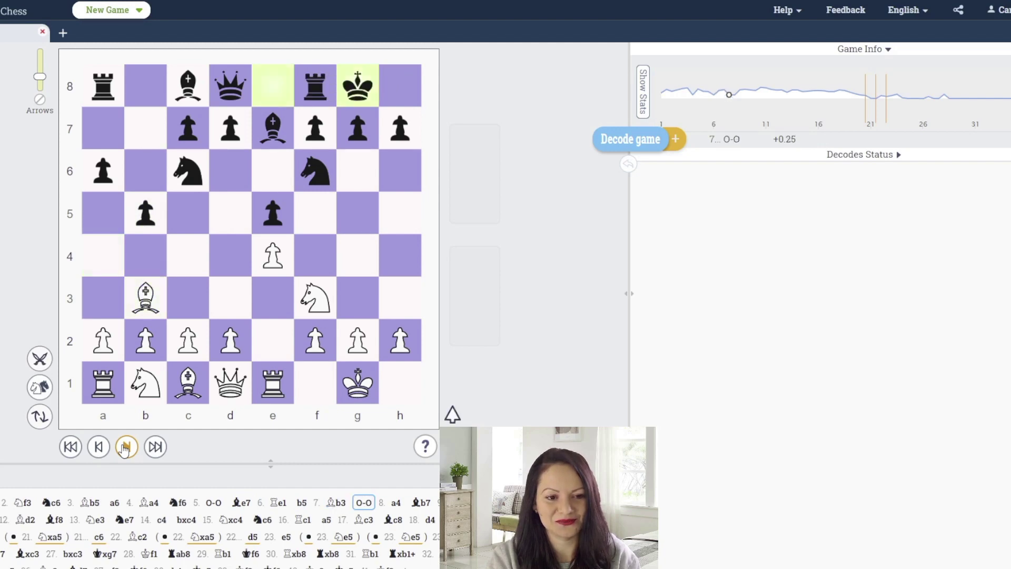
left_click(125, 447)
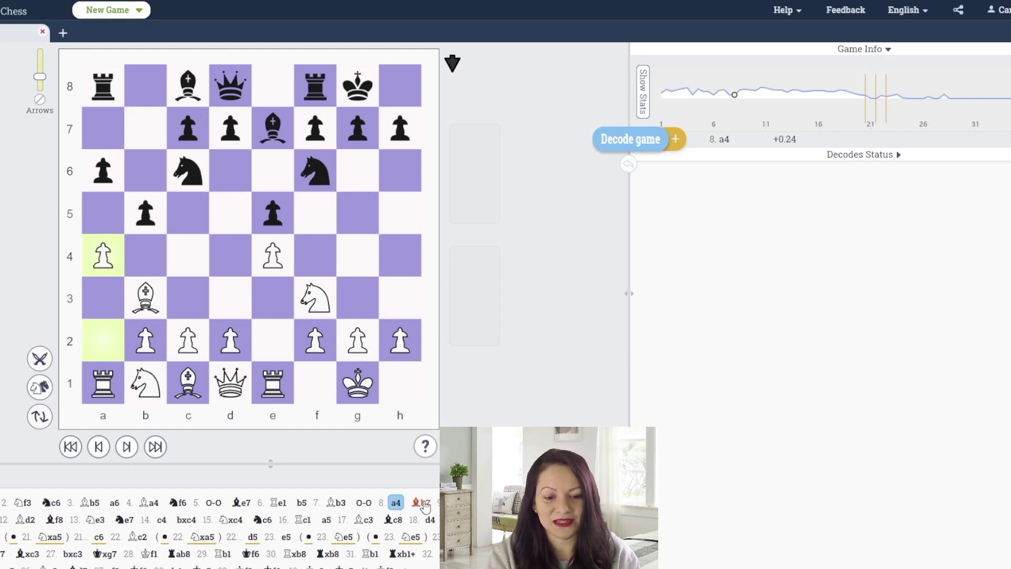
left_click(425, 506)
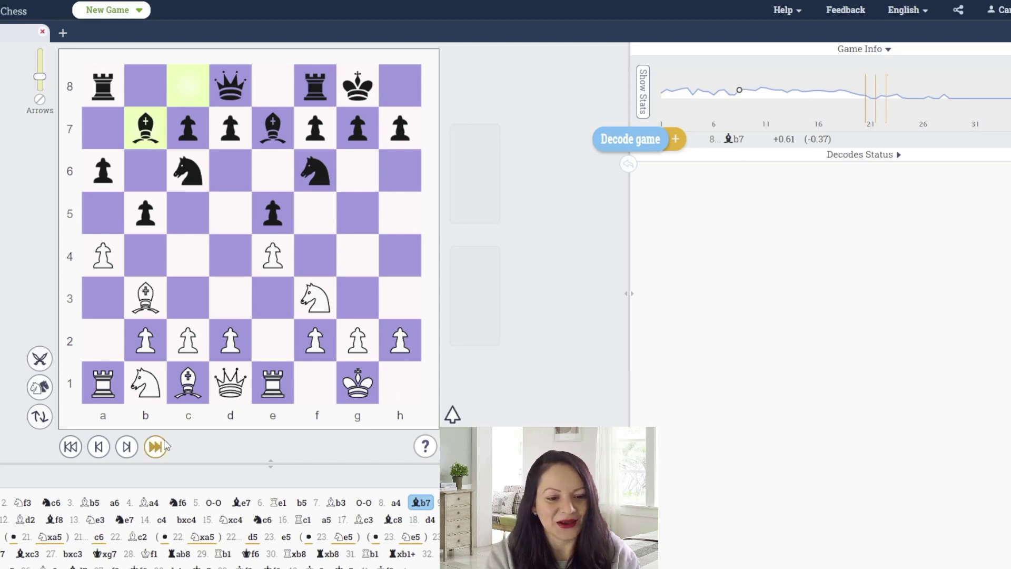
Step through 9. d3 d6 10. Nbd2 Re8.
left_click(128, 448)
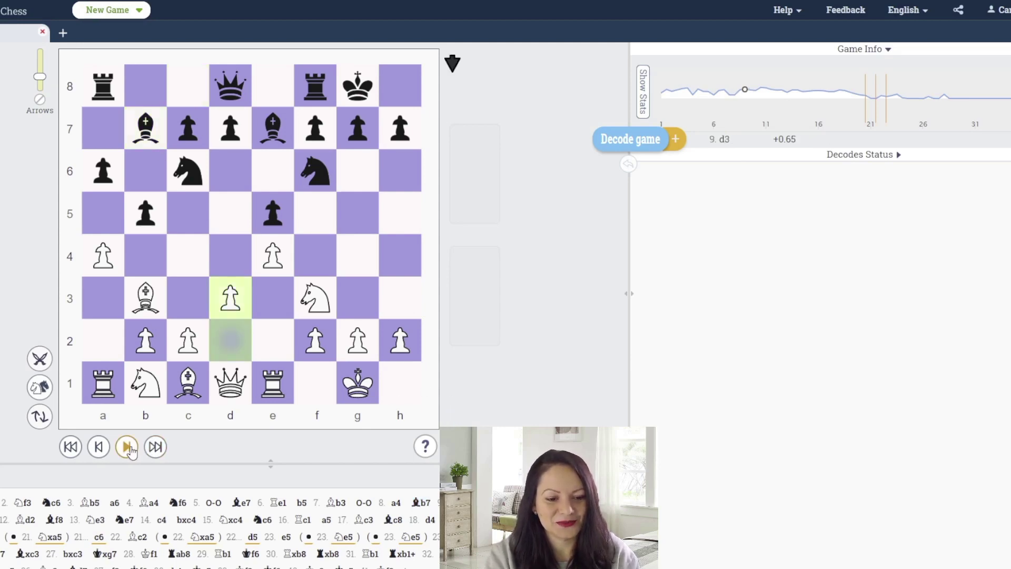
left_click(128, 448)
left_click(129, 449)
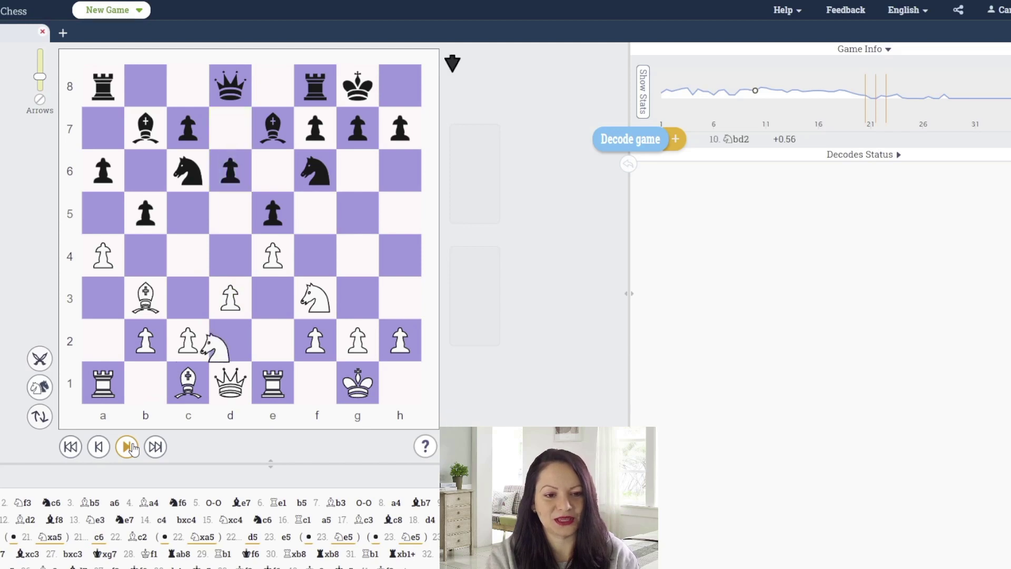
left_click(129, 449)
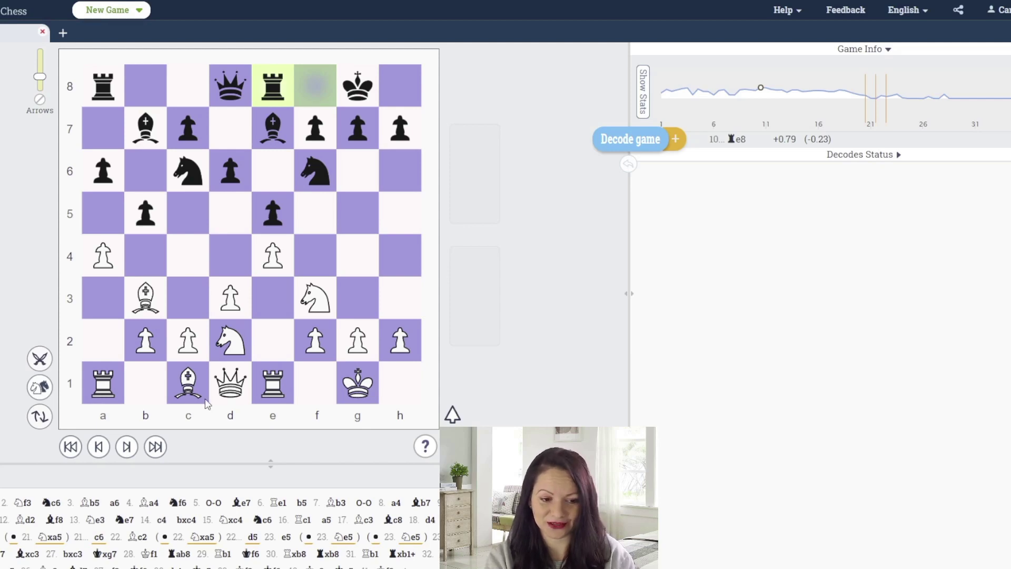
Replay 11. Nf1 h6 12. Bd2 Bf8 13. Ne3 Ne7.
left_click(126, 447)
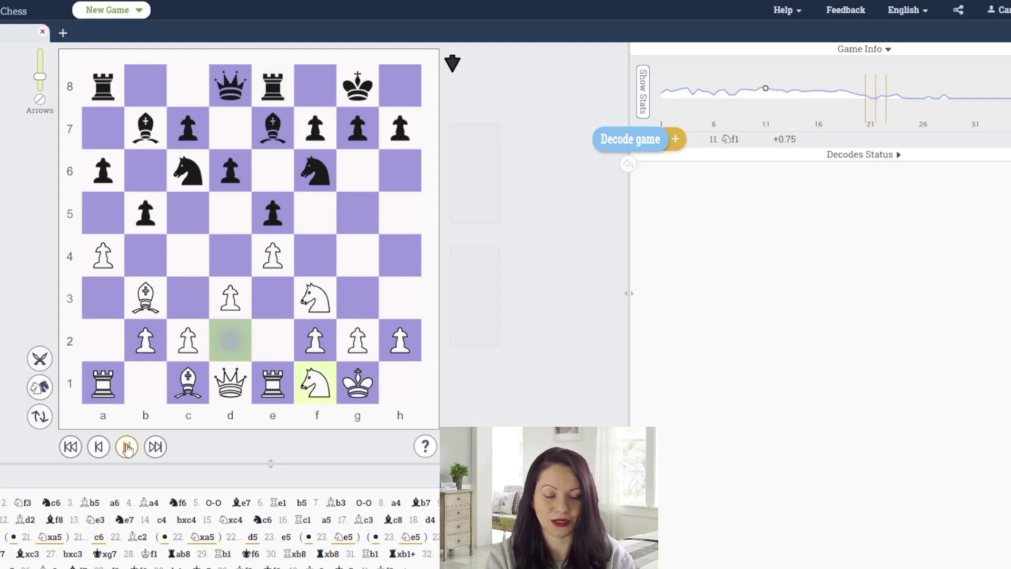
left_click(127, 447)
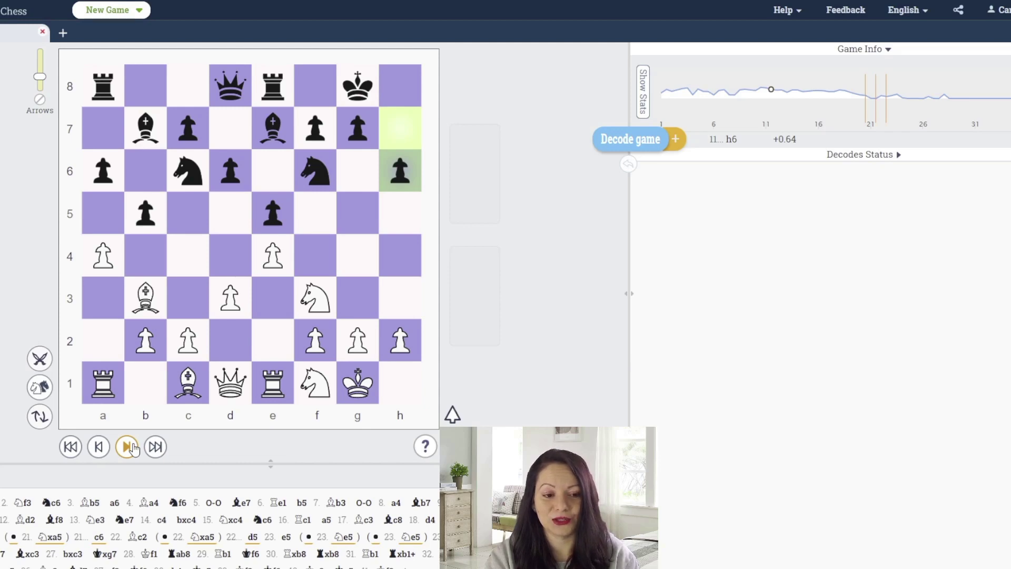
left_click(128, 448)
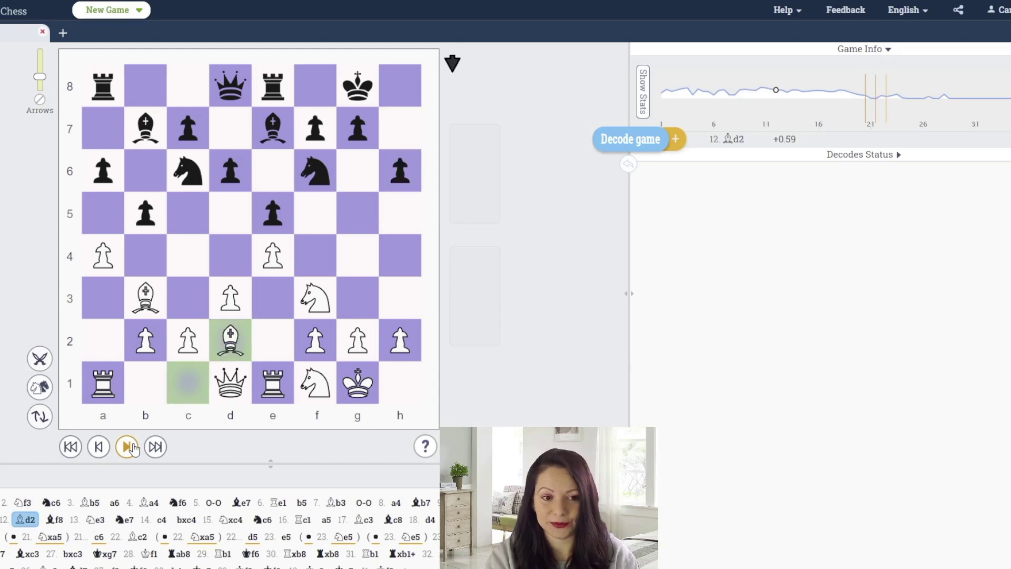
left_click(128, 447)
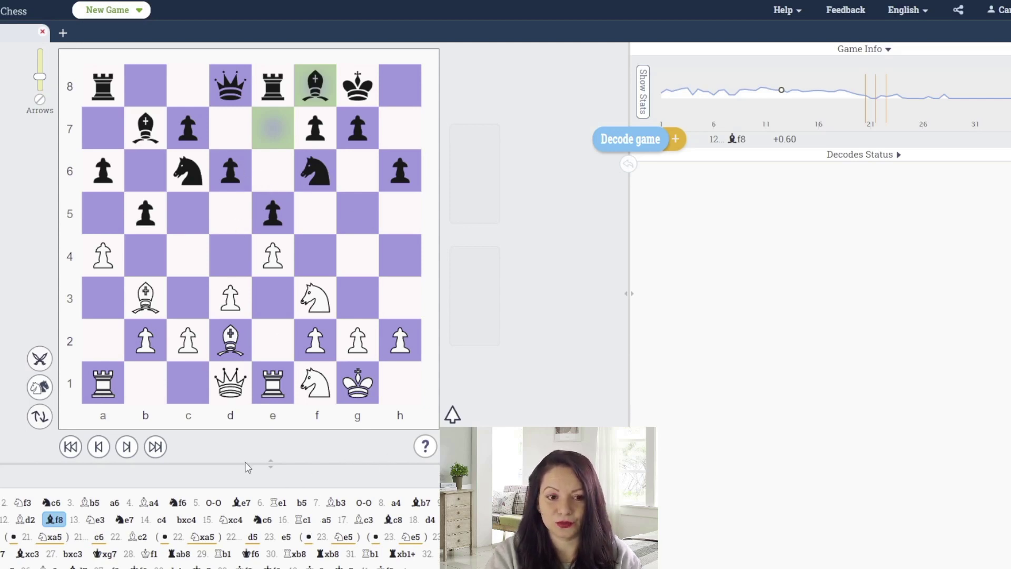
left_click(132, 448)
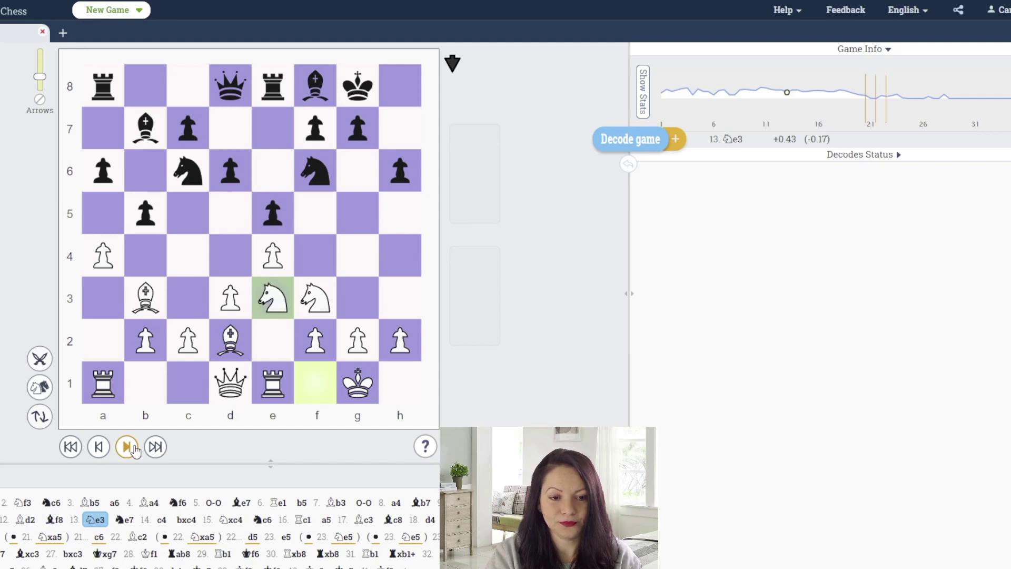
left_click(133, 447)
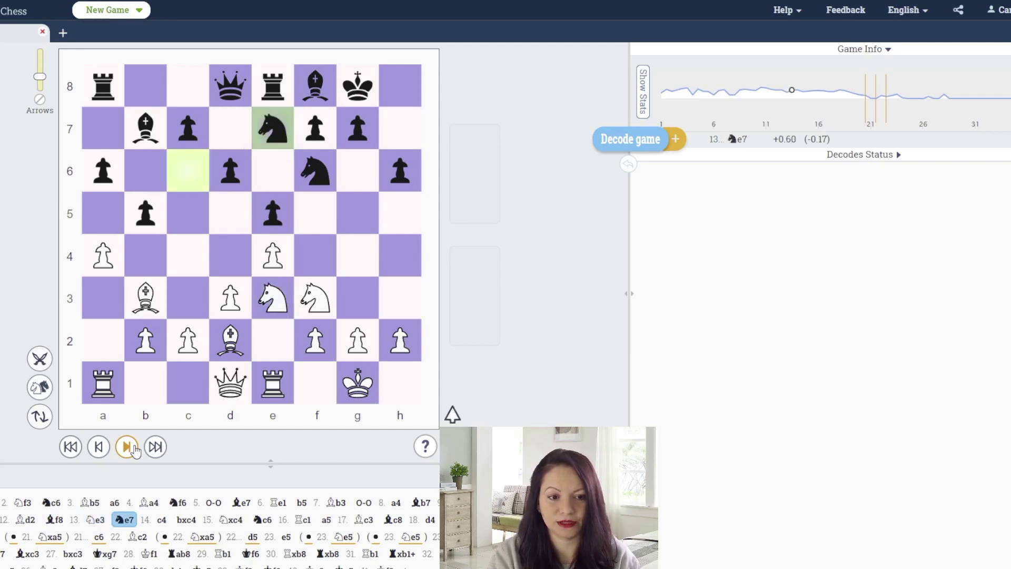
Play the c4 exchange 14. c4 bxc4 15. Nxc4 Nc6 16. Rc1.
left_click(134, 448)
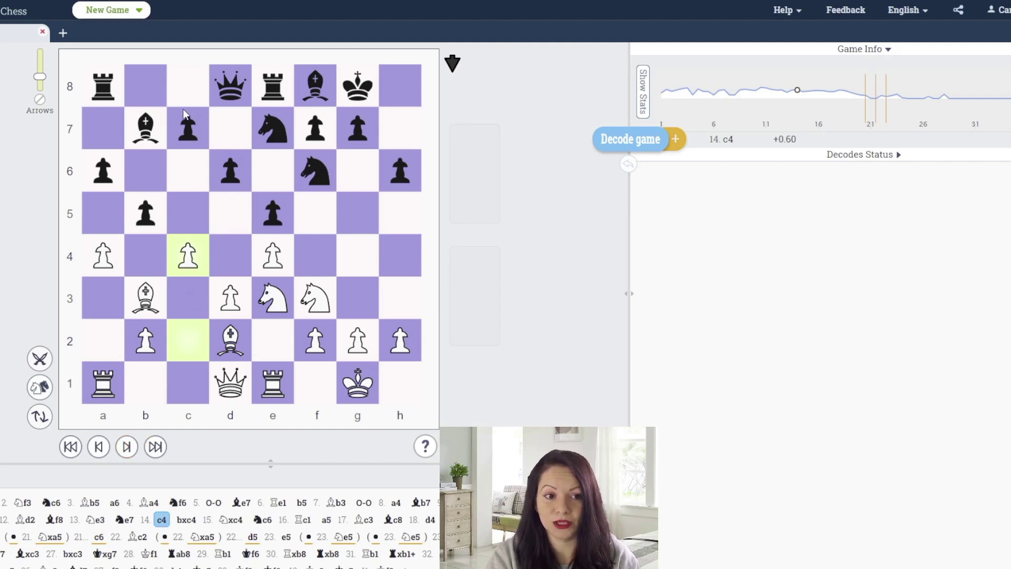
left_click(127, 447)
left_click(128, 450)
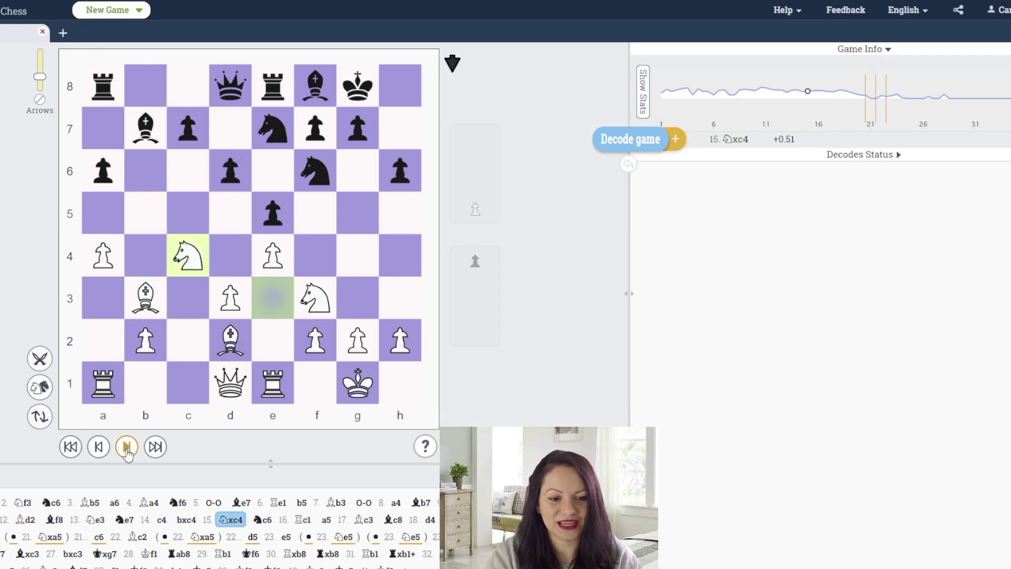
left_click(127, 448)
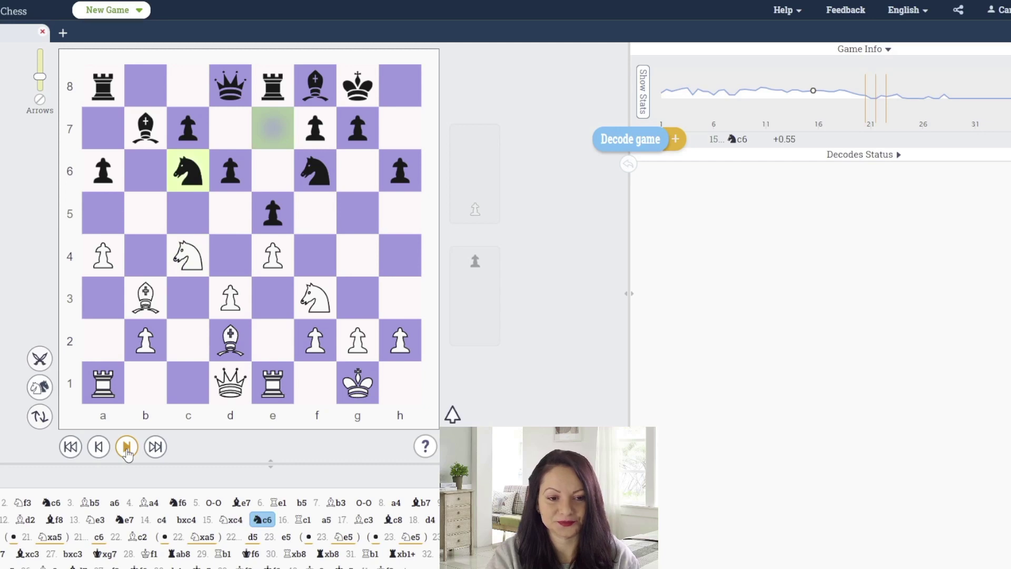
left_click(127, 447)
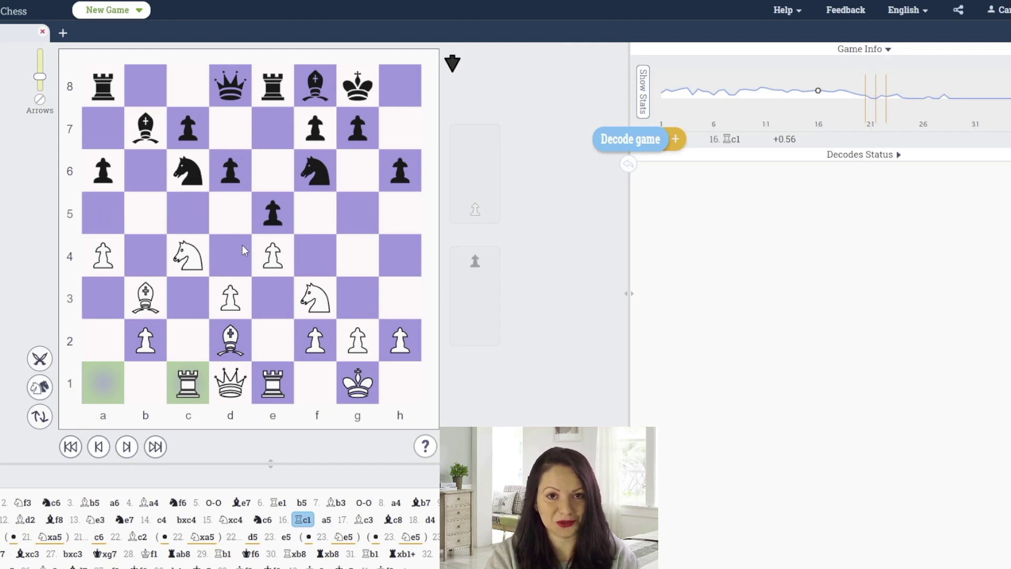
Advance through 16...a5 17. Bc3 Bc8 18. d4.
left_click(126, 448)
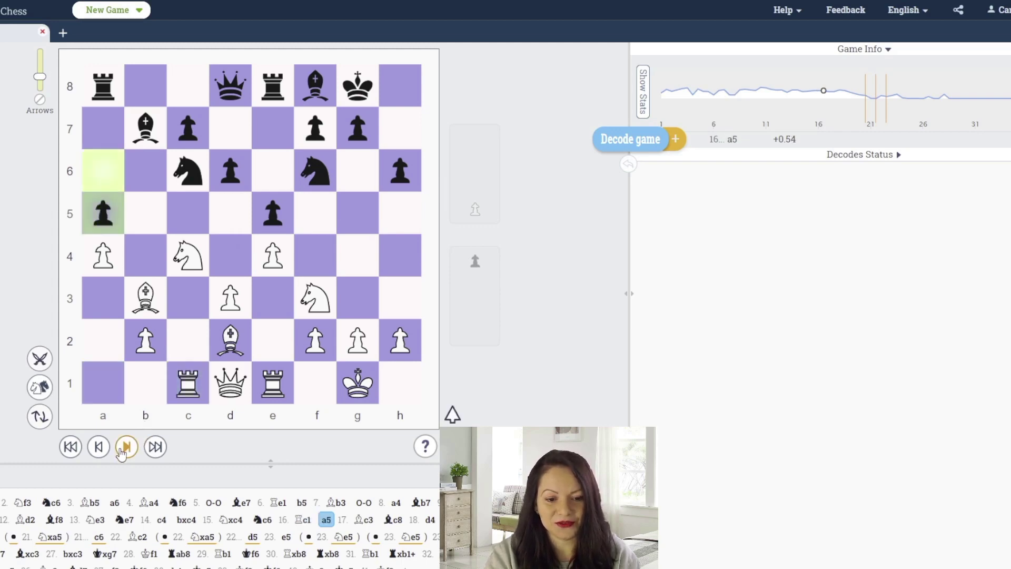
left_click(131, 452)
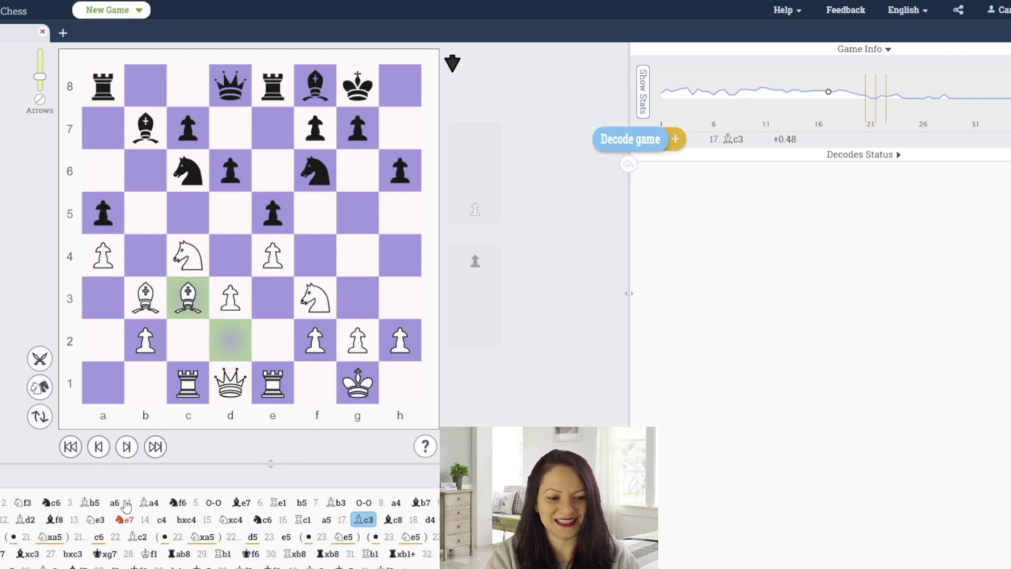
left_click(125, 447)
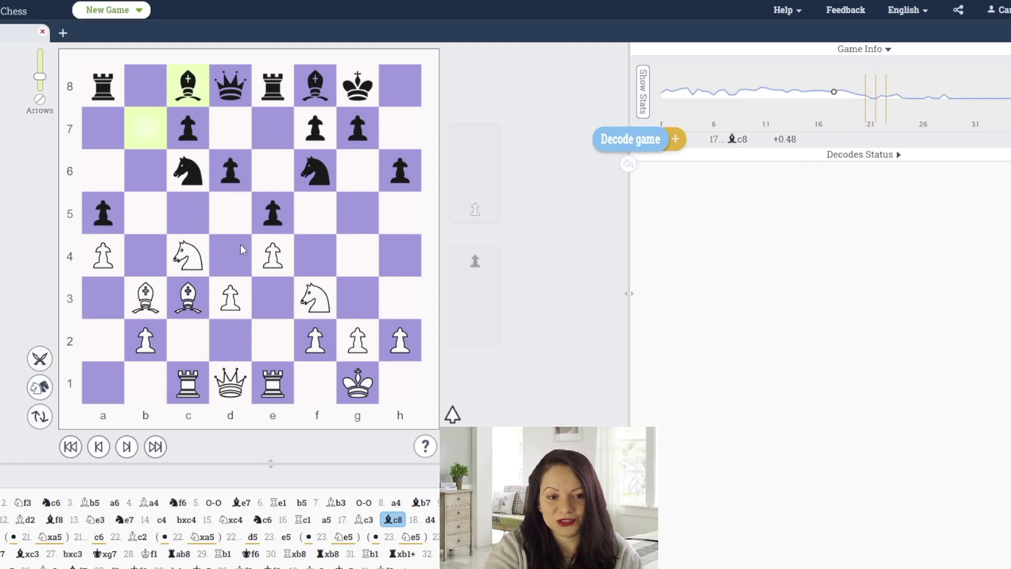
left_click(127, 448)
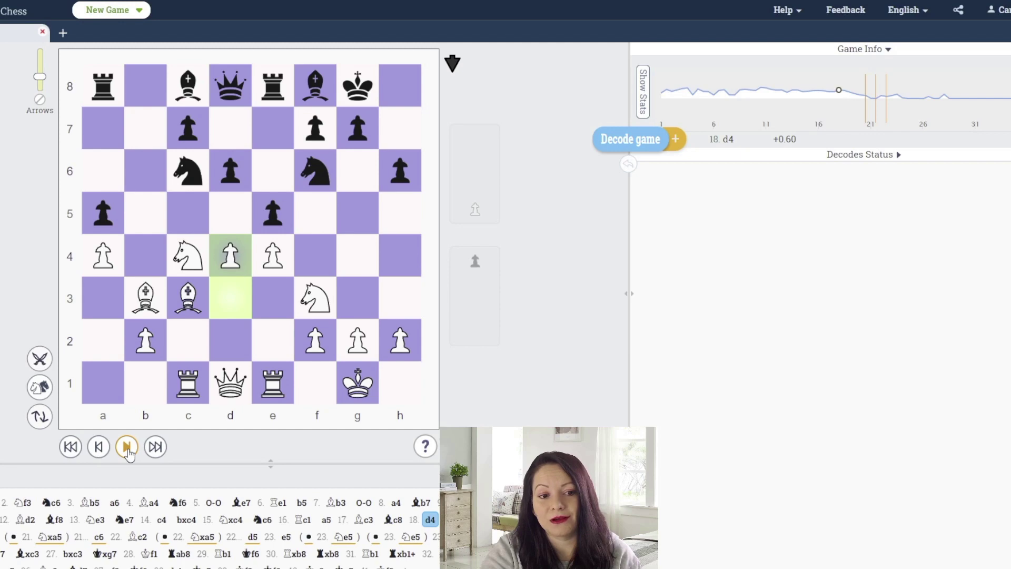
Play 18...exd4 19. Nxd4 Nxd4 20. Qxd4 Be6 and show its explanation.
left_click(127, 448)
left_click(127, 448)
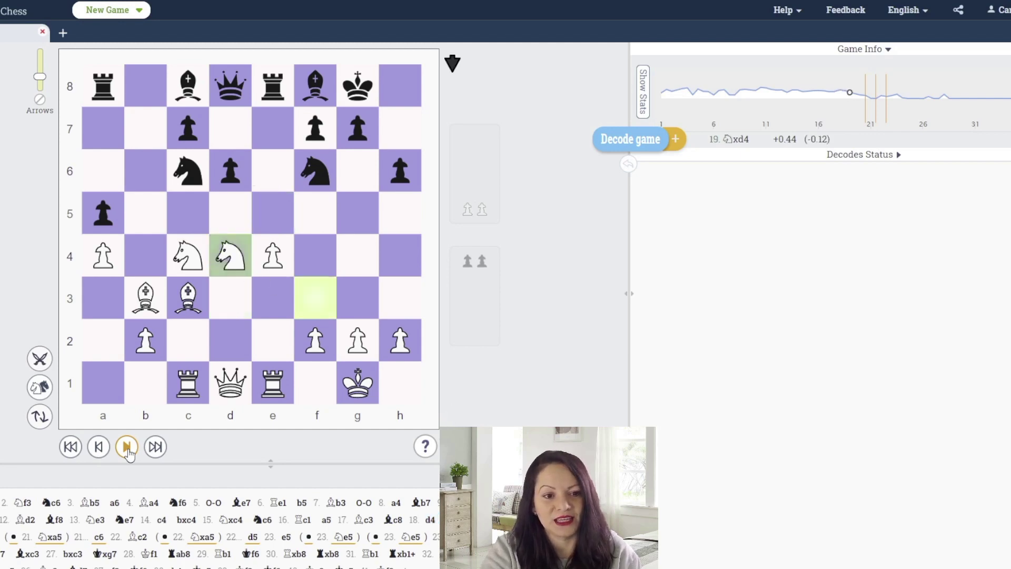
left_click(127, 447)
left_click(127, 447)
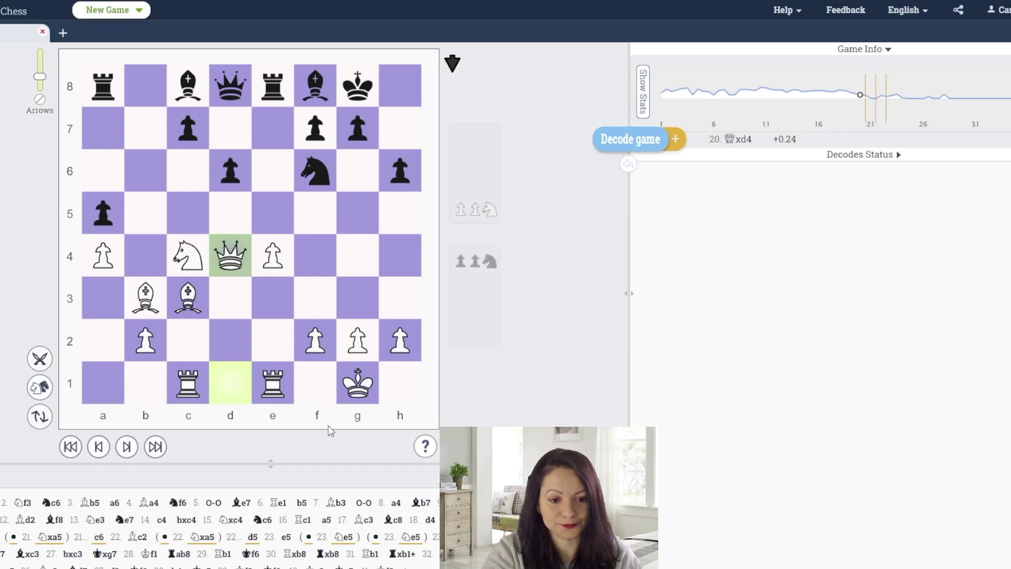
left_click(125, 448)
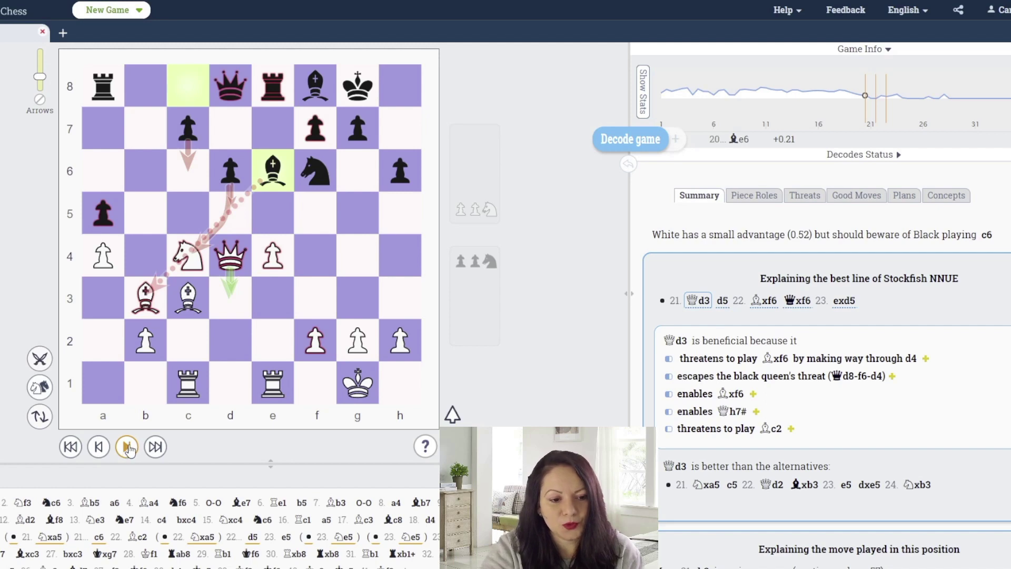
Check 21. h3, return to 20...Be6, and preview the engine's 21. Qd3.
left_click(127, 447)
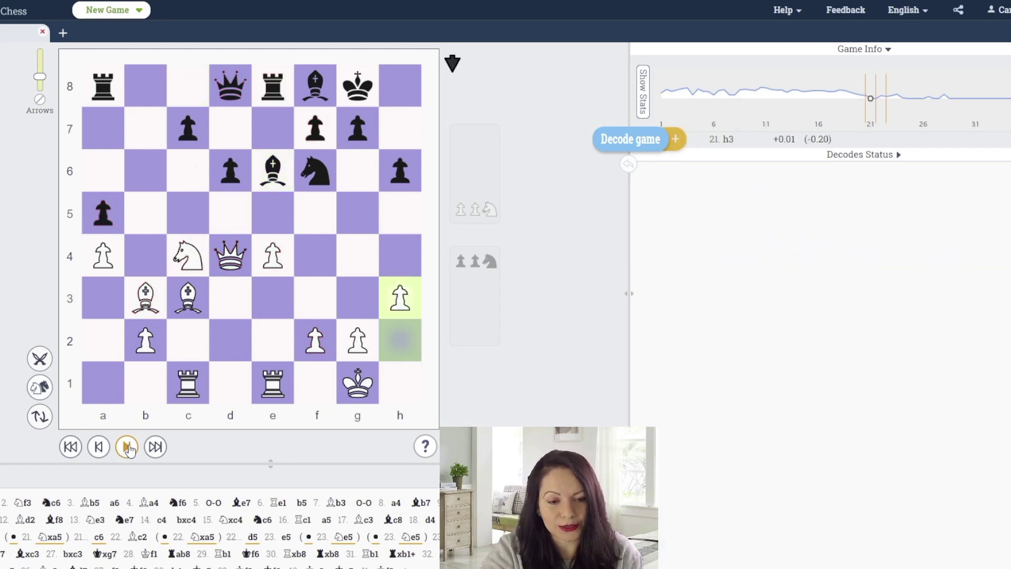
left_click(98, 447)
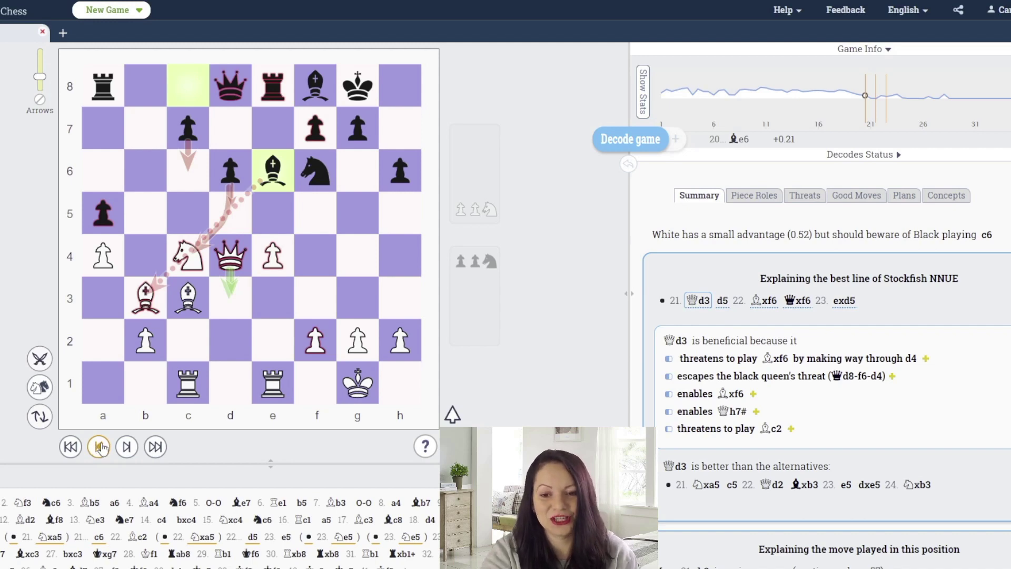
left_click(698, 301)
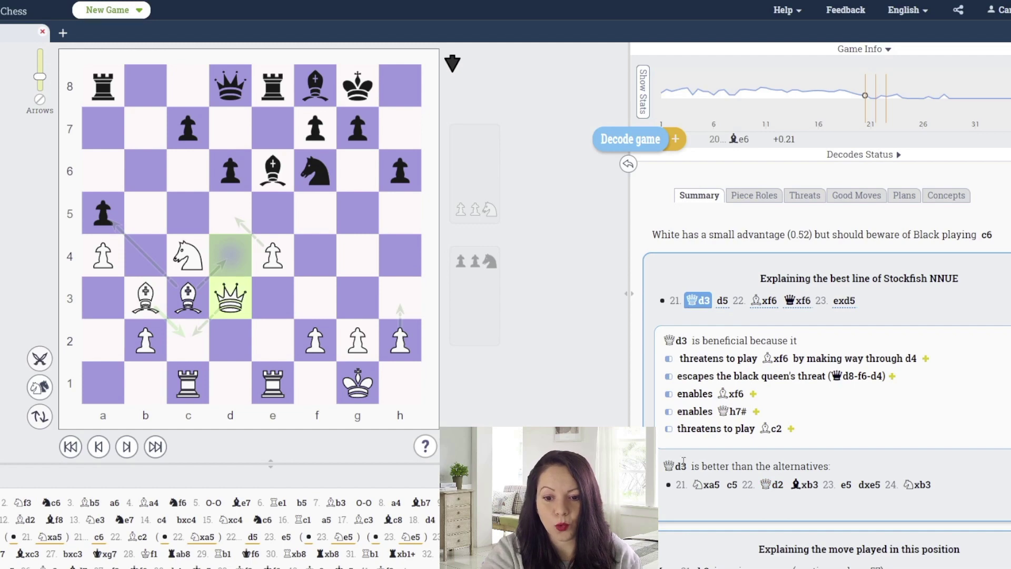
scroll(973, 461, "down", 1)
Highlight 'Qd3 is beneficial', expand the Bxf6 threat, and preview Black's 22...d5.
scroll(973, 461, "down", 3)
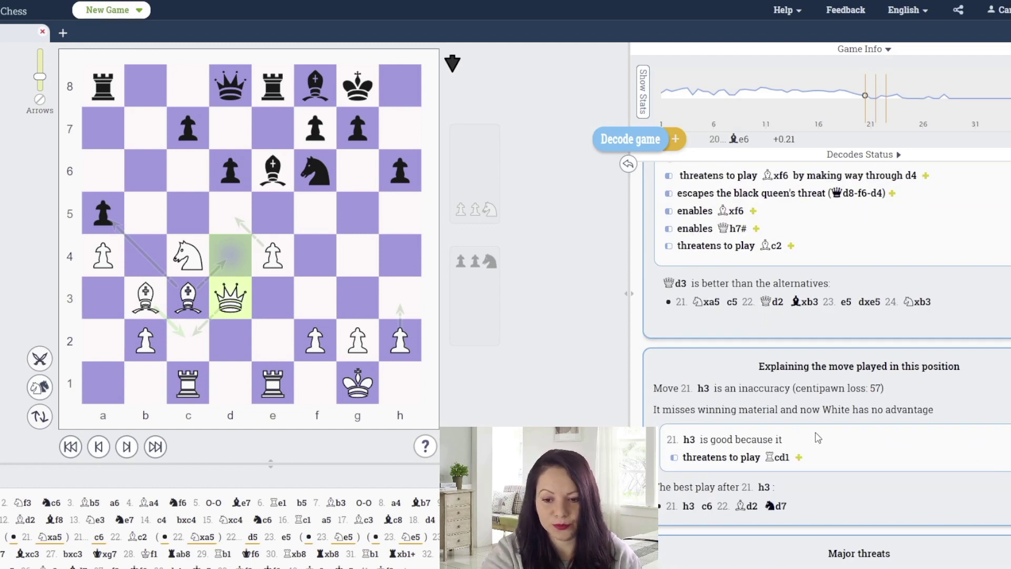
scroll(710, 403, "down", 5)
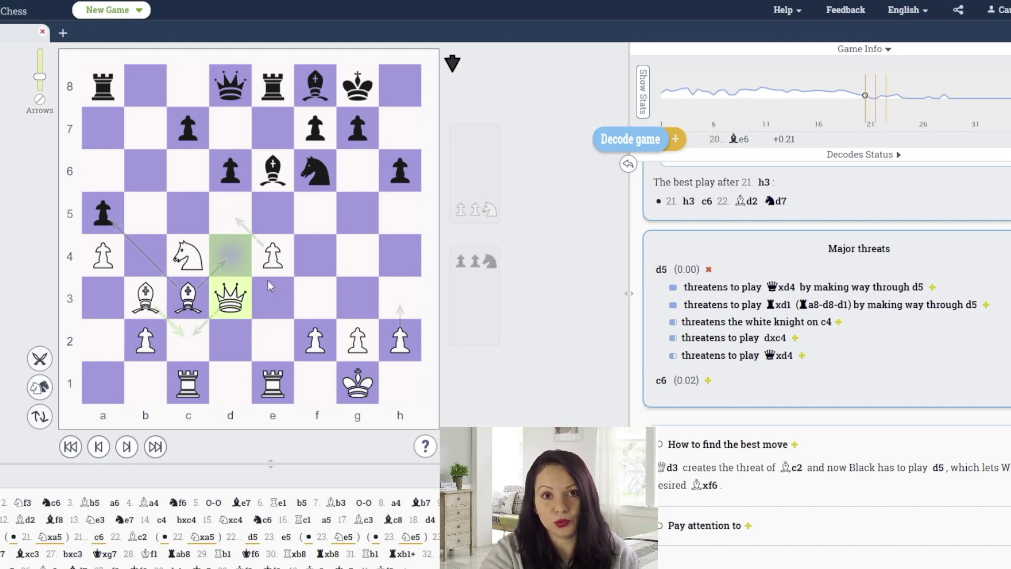
scroll(844, 344, "down", 1)
scroll(844, 344, "up", 5)
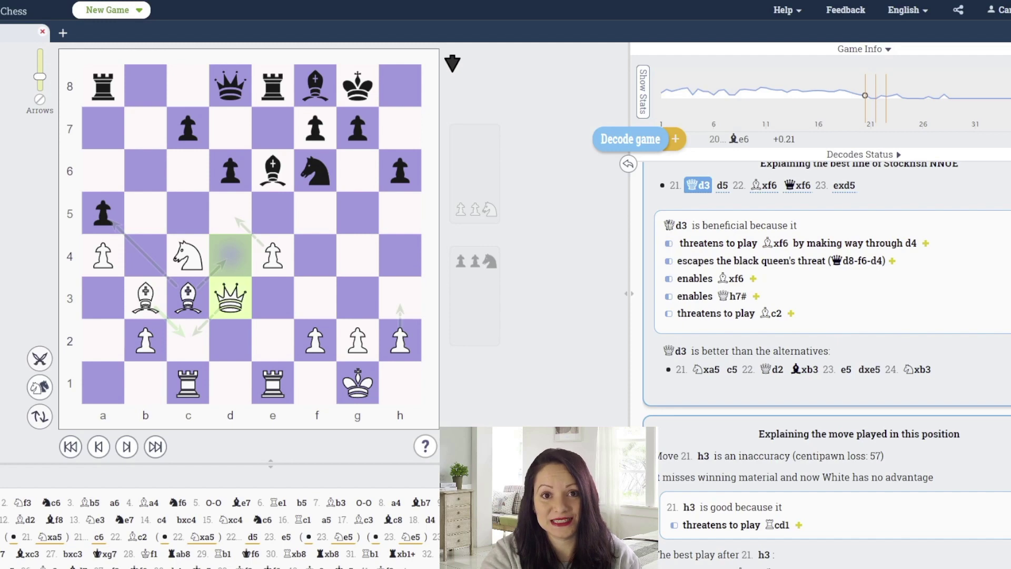
left_click_drag(664, 226, 826, 230)
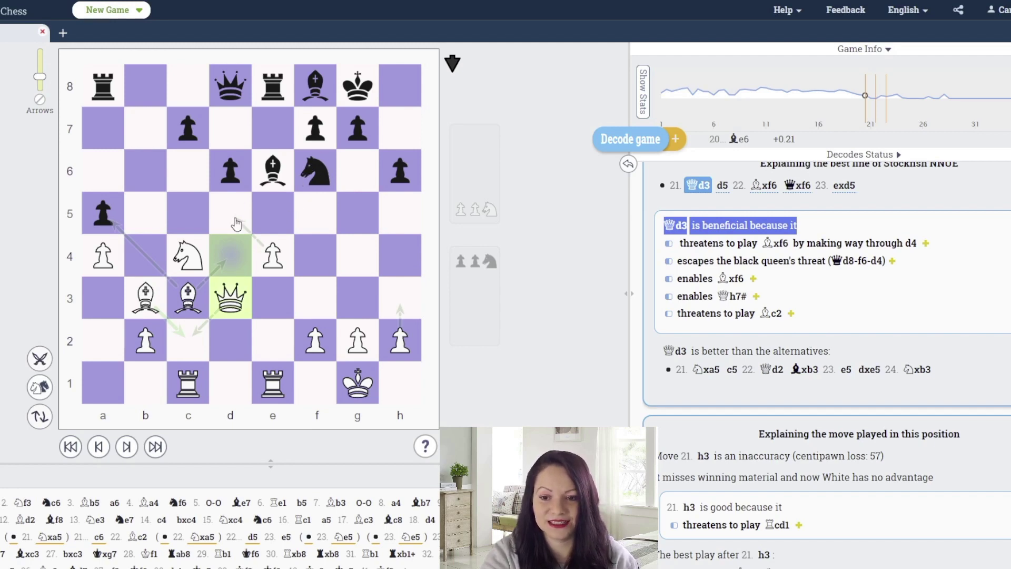
left_click(925, 244)
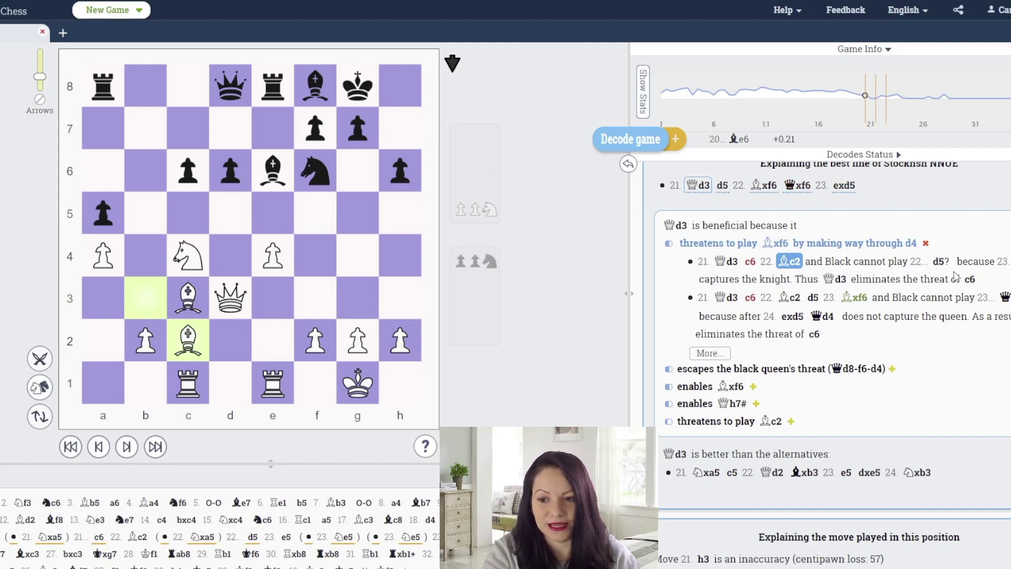
left_click(940, 262)
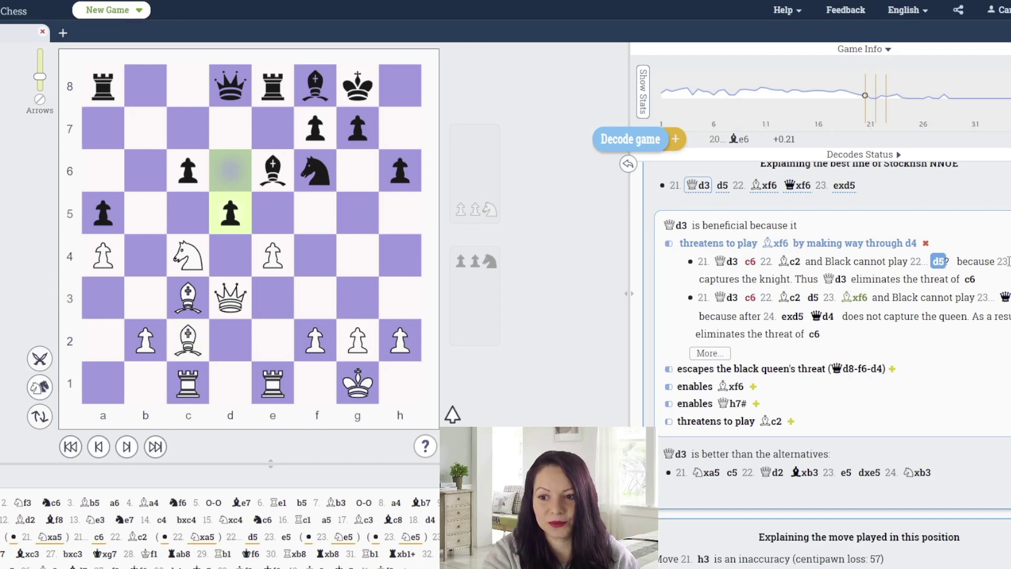
Step through the second variation: 21. Qd3 c6 22. Bc2 d5 Bxf6 Qxf6 24. exd5.
key("Right")
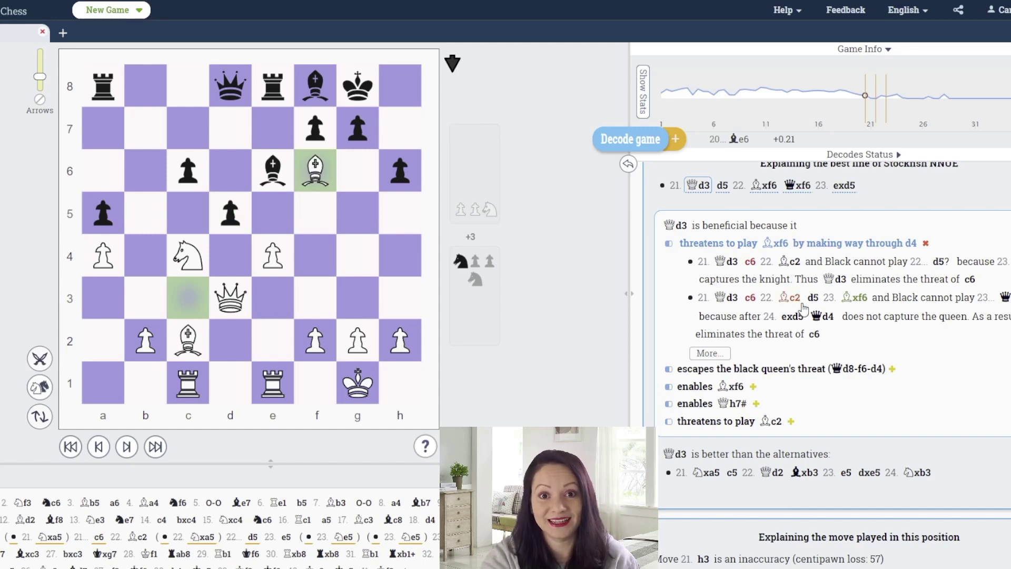
left_click(727, 298)
left_click(750, 298)
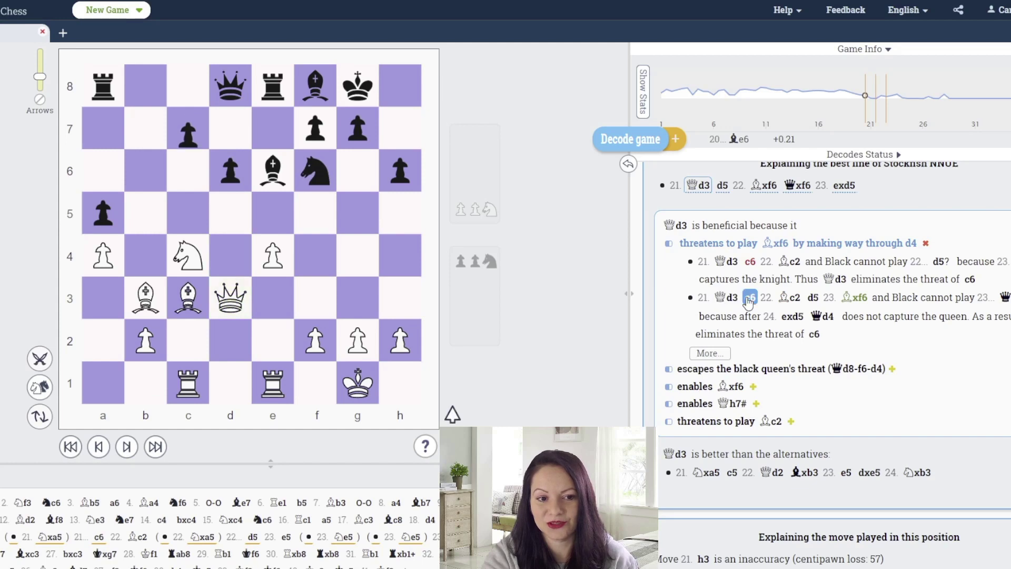
left_click(791, 298)
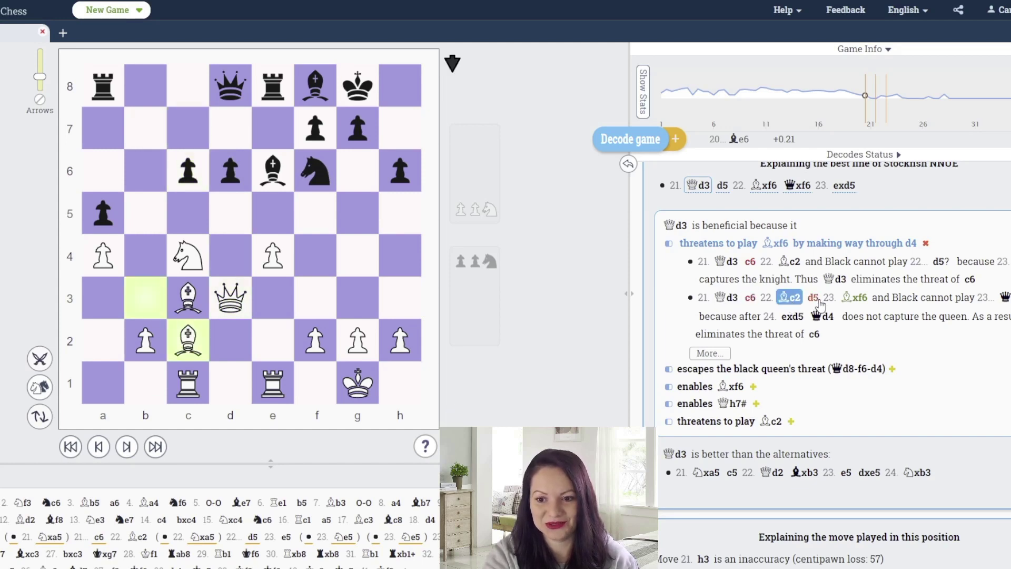
left_click(811, 300)
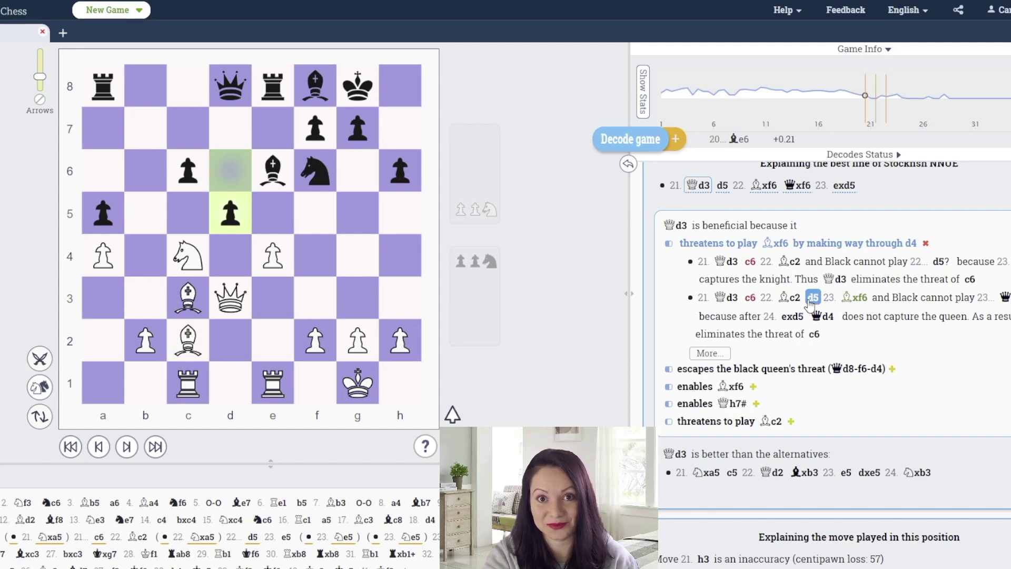
left_click(854, 298)
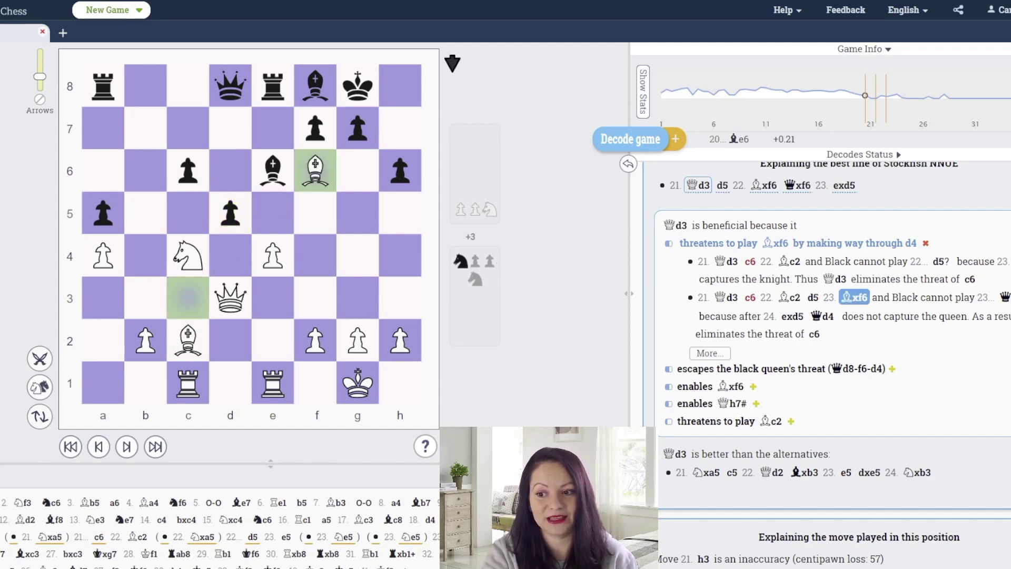
left_click(1004, 298)
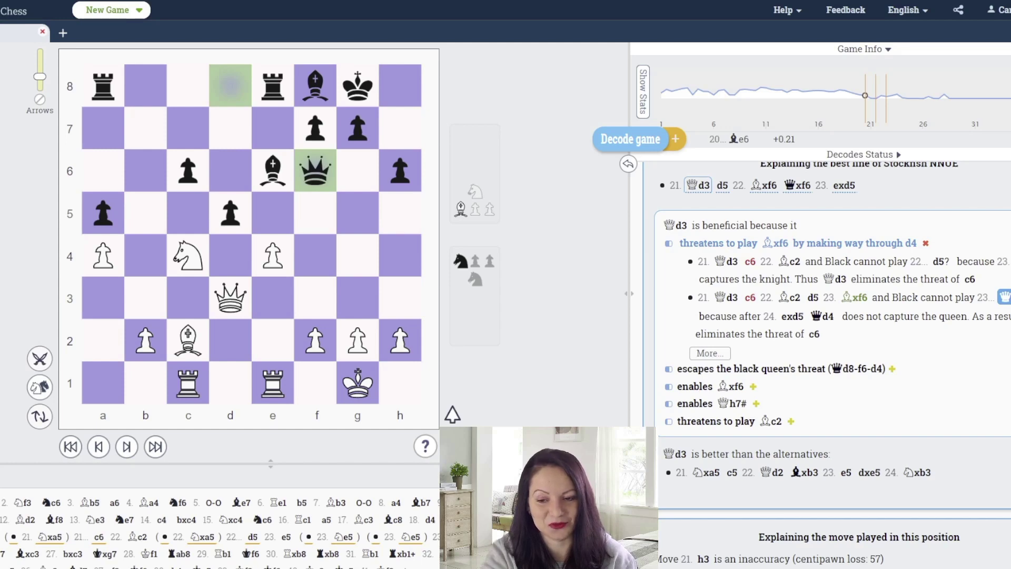
left_click(798, 318)
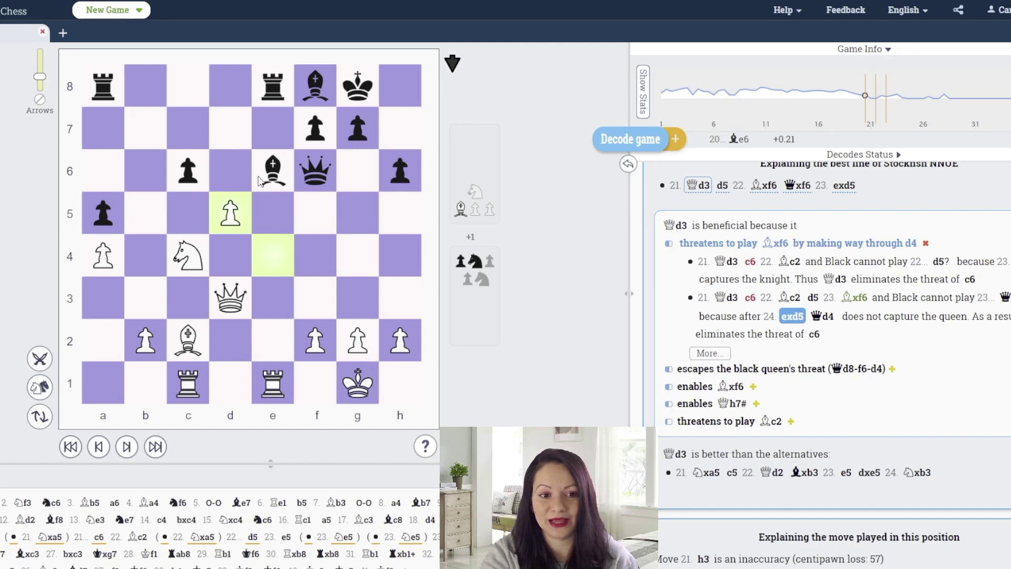
Test ...Bf5 Qxf5 on the board, then highlight why Qd3 beats alternatives.
left_click_drag(269, 174, 303, 231)
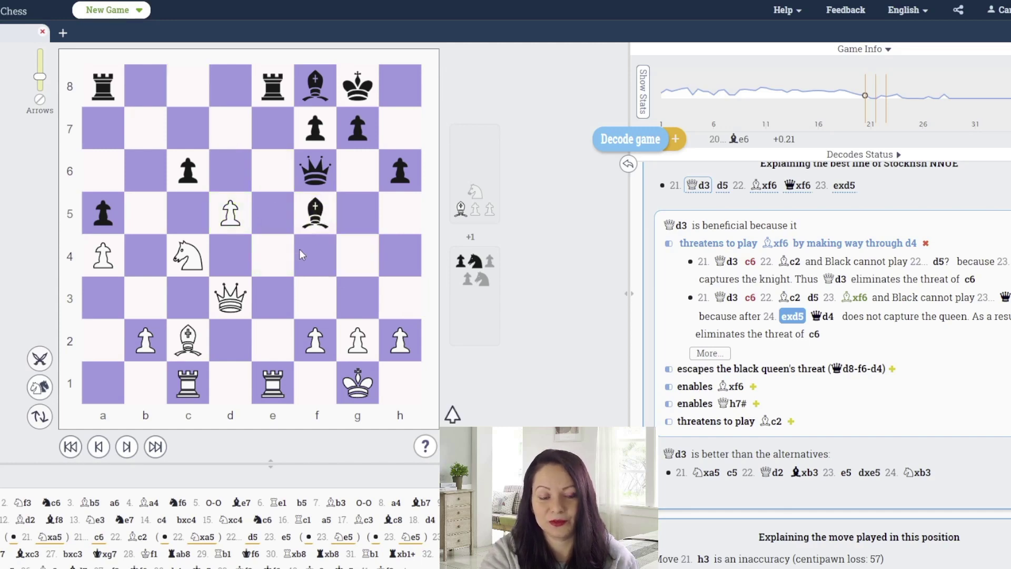
left_click_drag(238, 308, 316, 214)
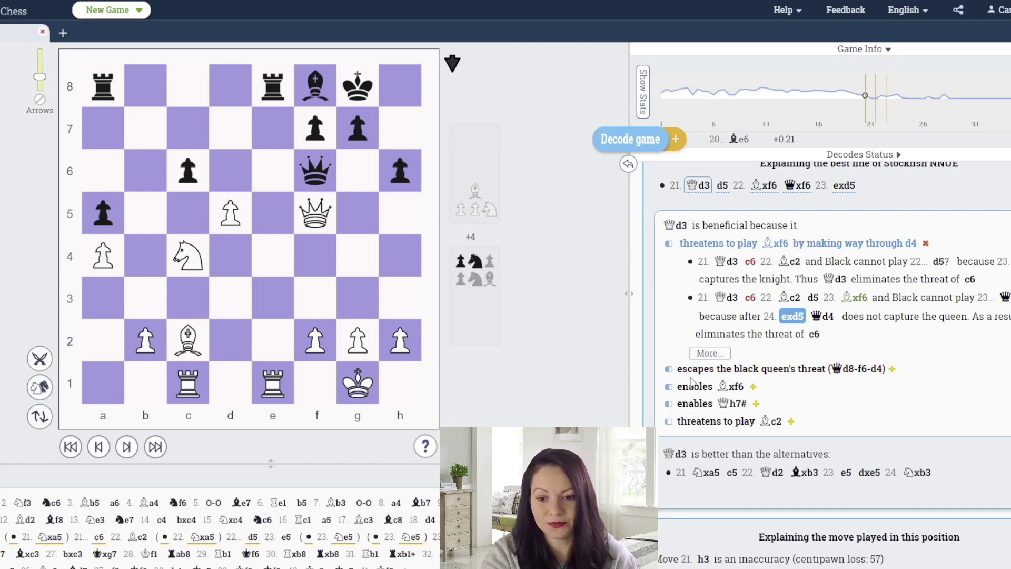
left_click_drag(668, 225, 831, 227)
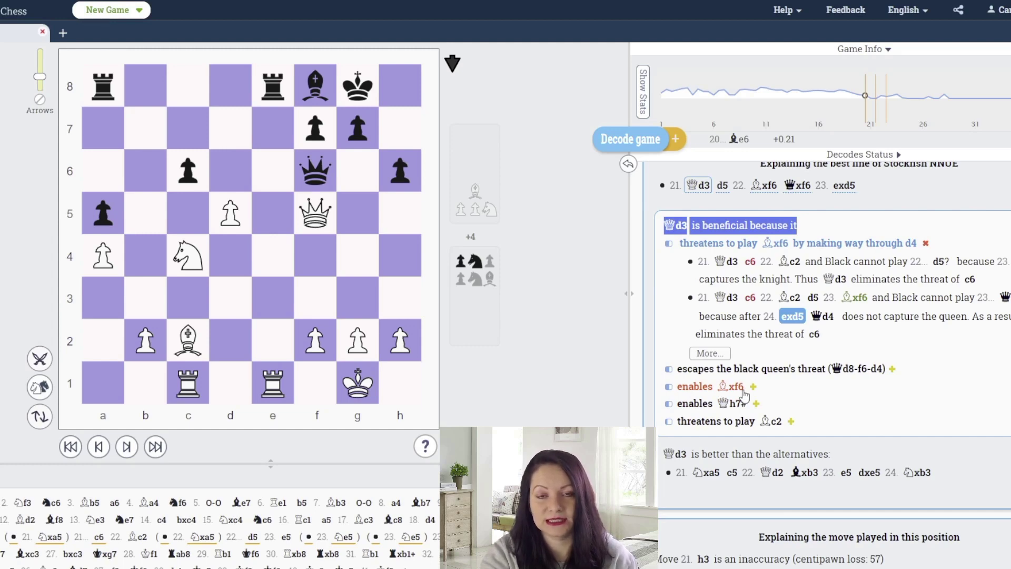
scroll(744, 394, "down", 3)
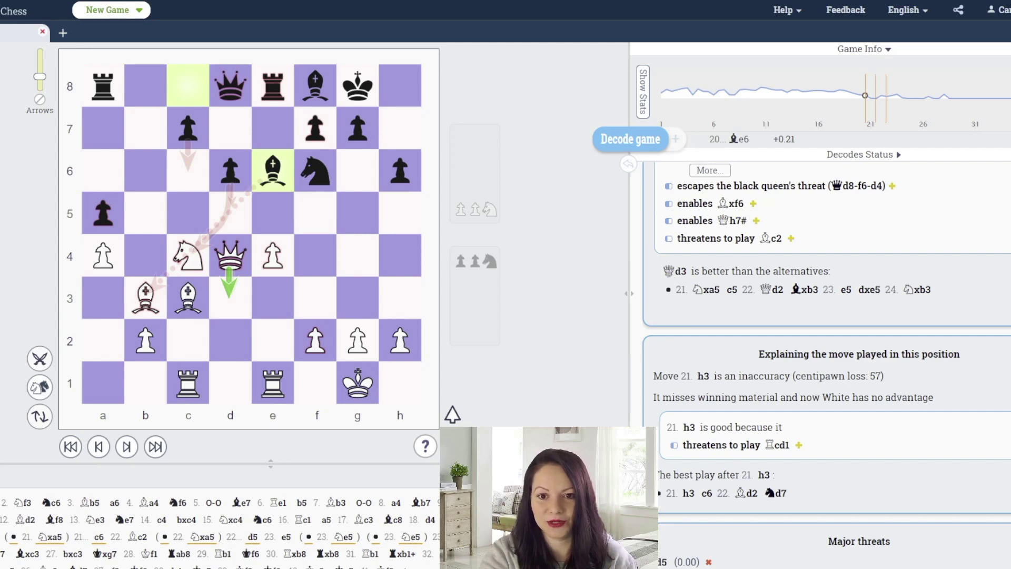
left_click_drag(672, 272, 864, 275)
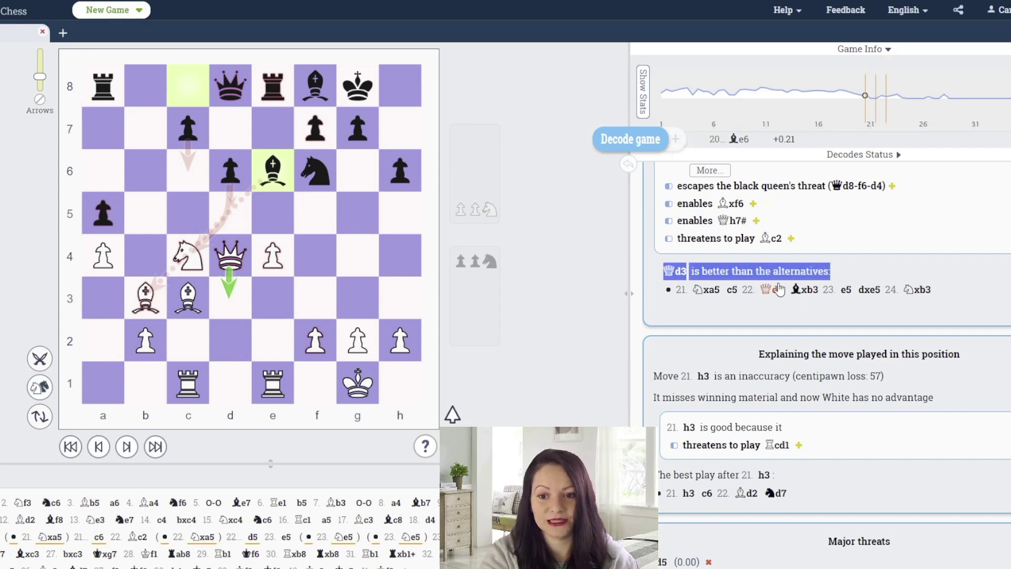
Step through the alternative 21. Nxa5 c5 22. Qd2 Bxb3 23. e5 dxe5 24. Nxb3.
left_click(711, 292)
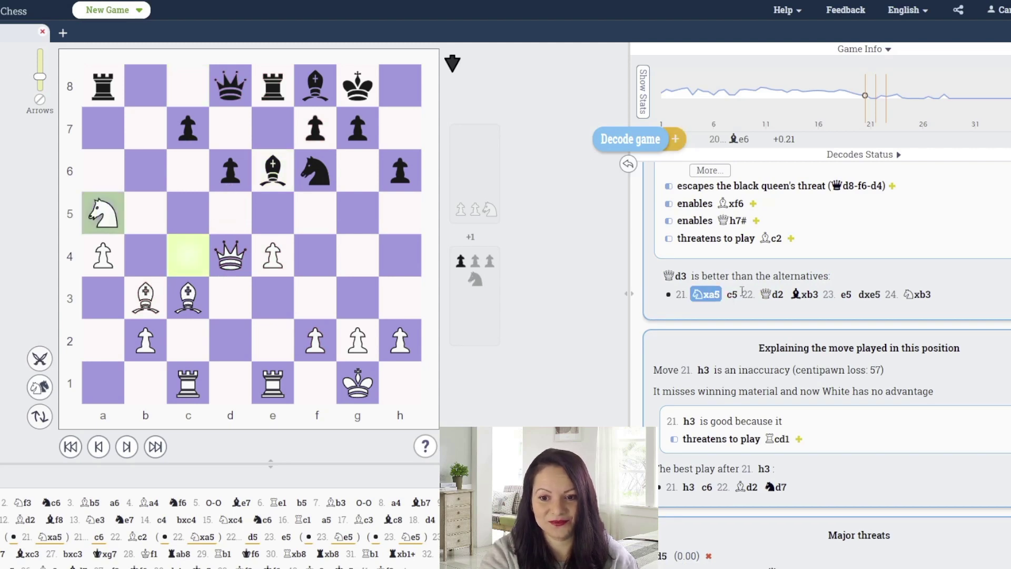
left_click(734, 296)
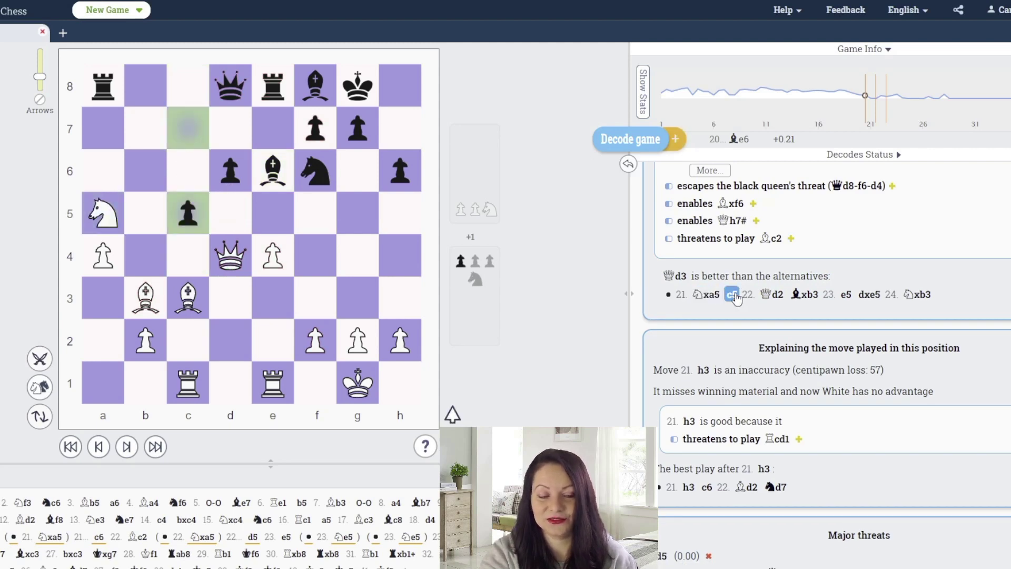
left_click(778, 296)
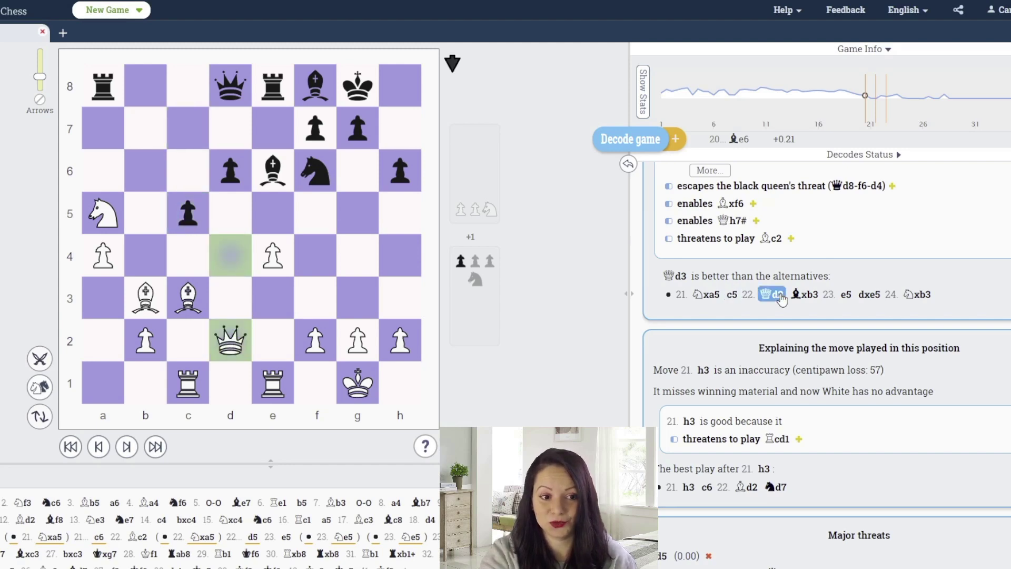
left_click(801, 296)
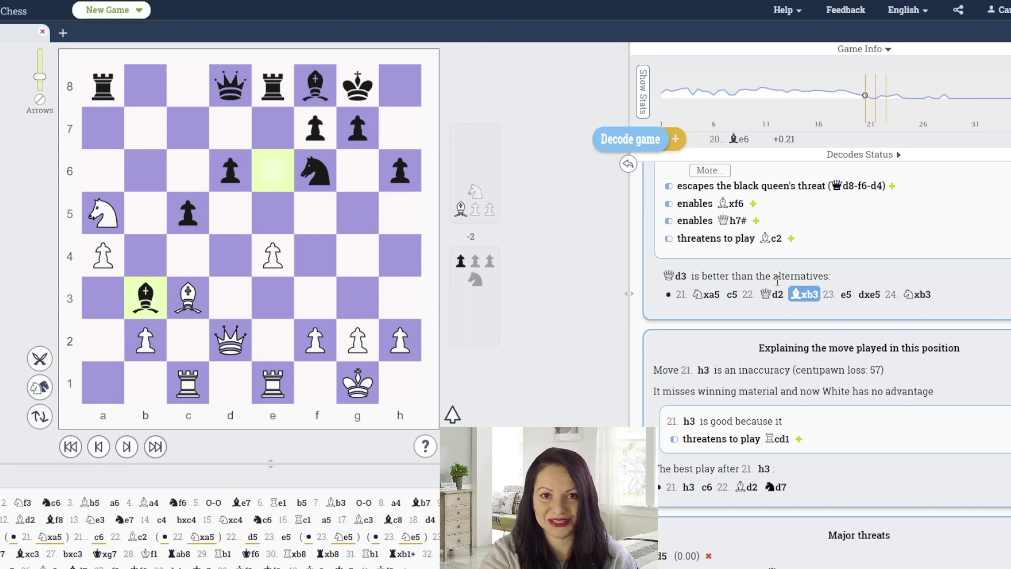
left_click(844, 296)
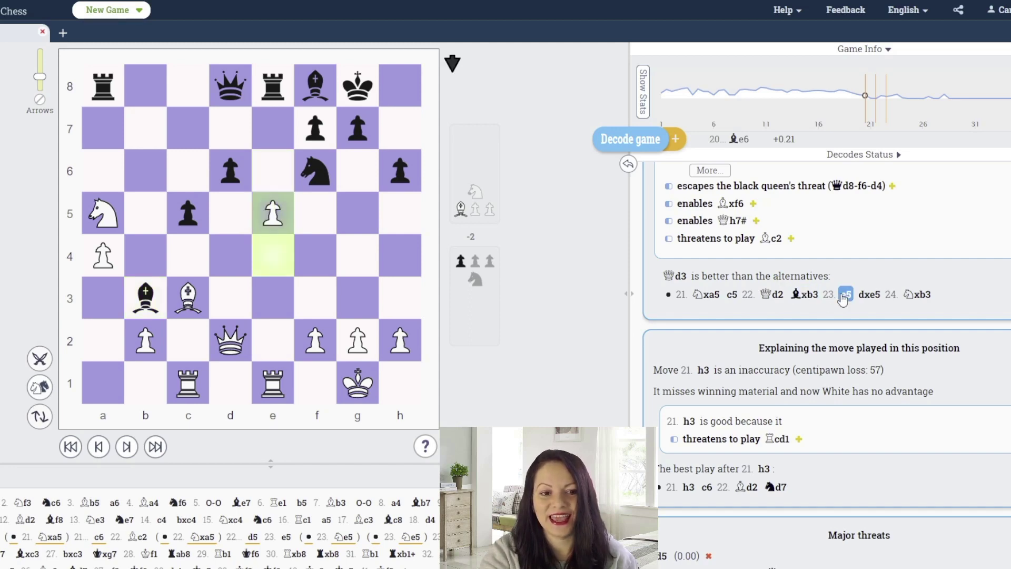
left_click(874, 295)
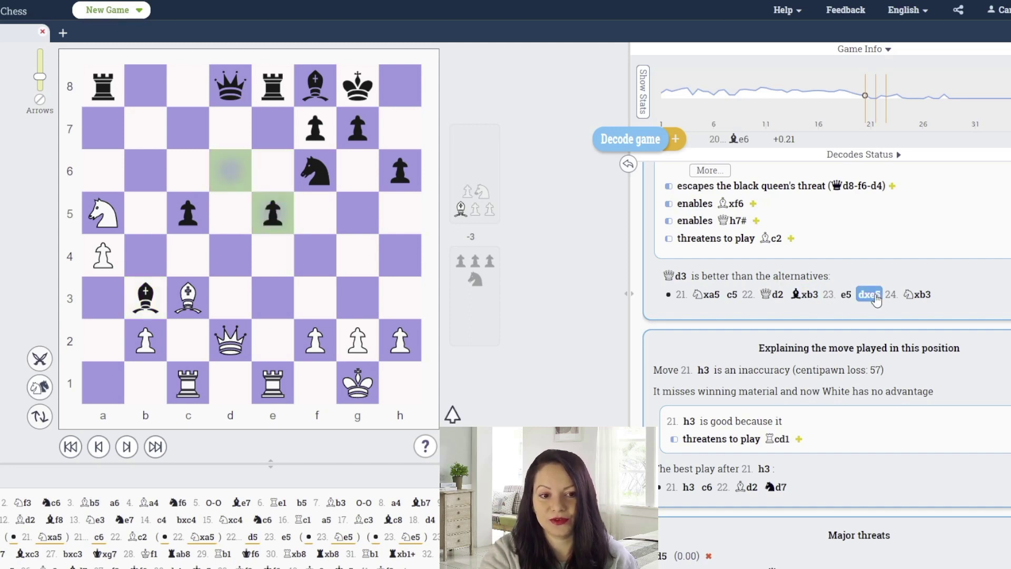
left_click(919, 294)
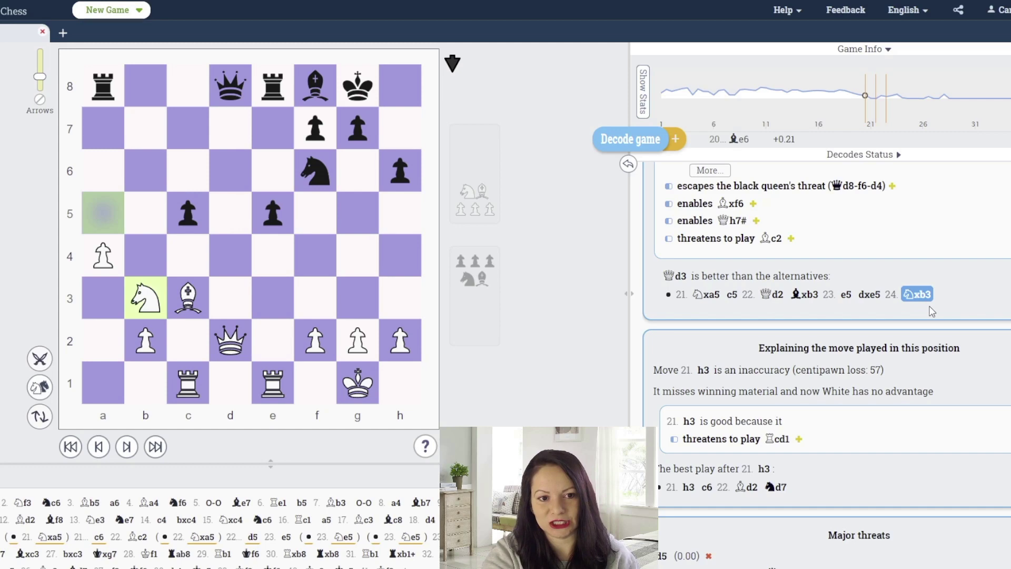
scroll(932, 311, "down", 1)
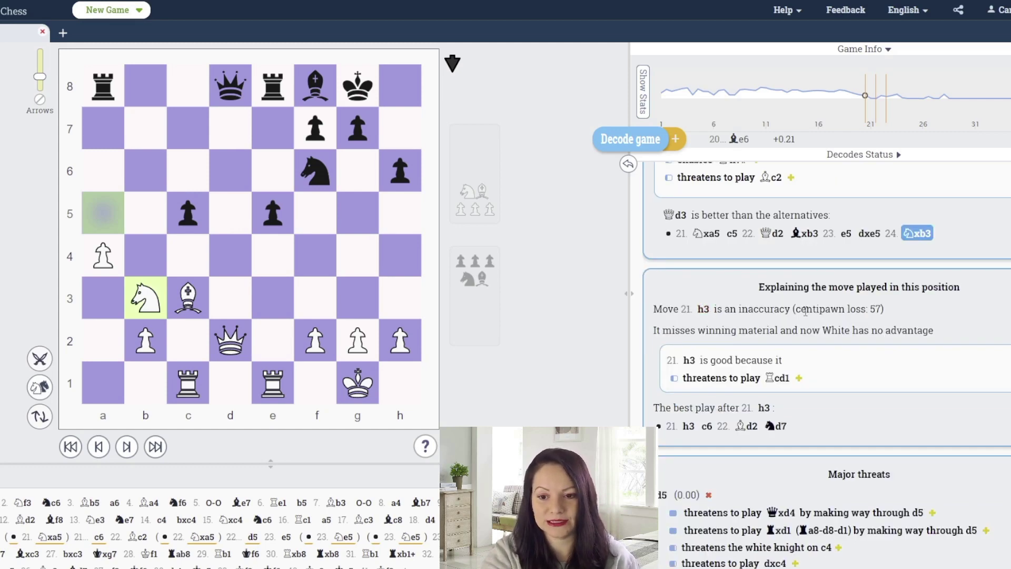
scroll(747, 289, "down", 2)
scroll(743, 283, "up", 1)
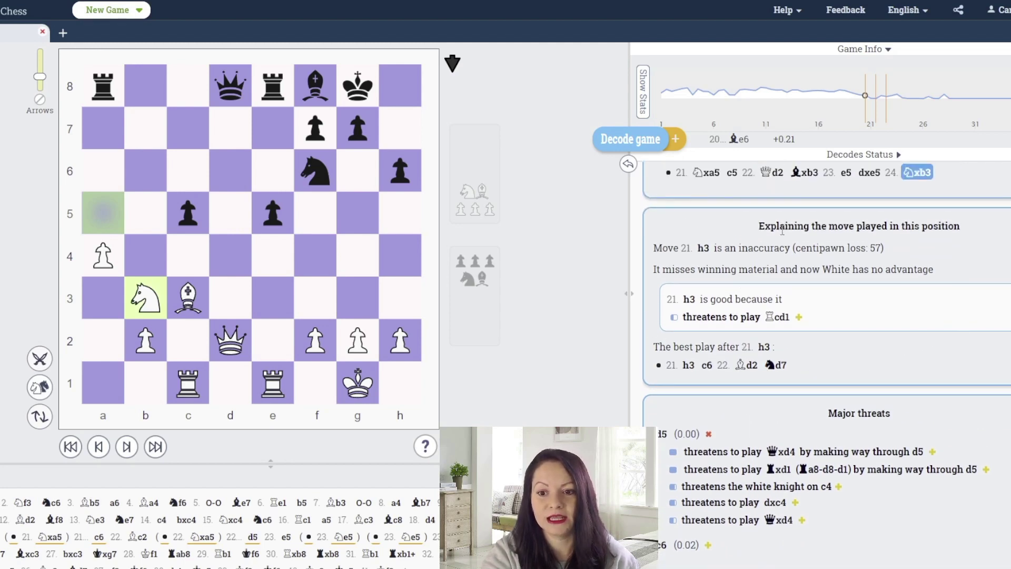
left_click_drag(756, 226, 974, 231)
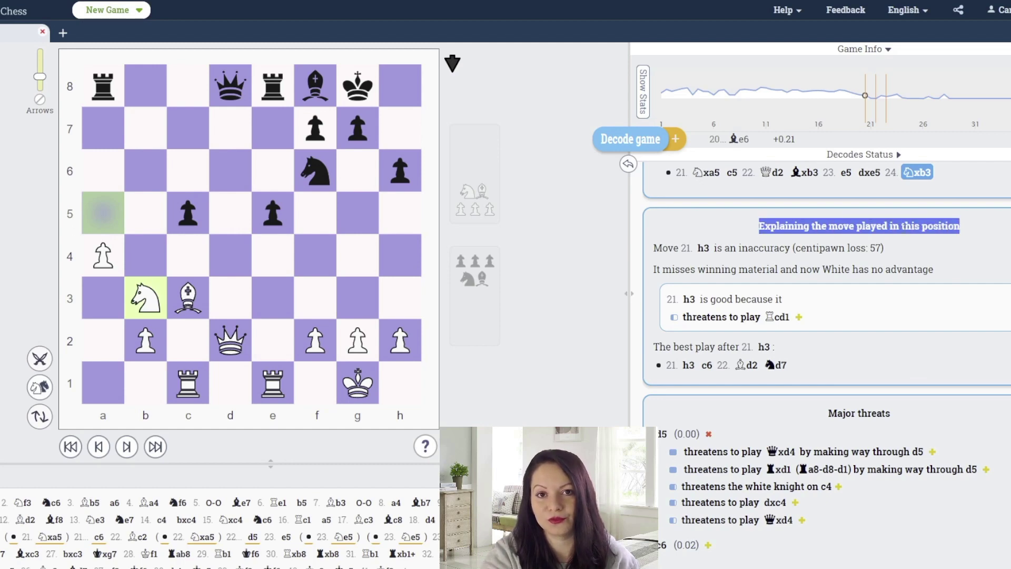
left_click(712, 247)
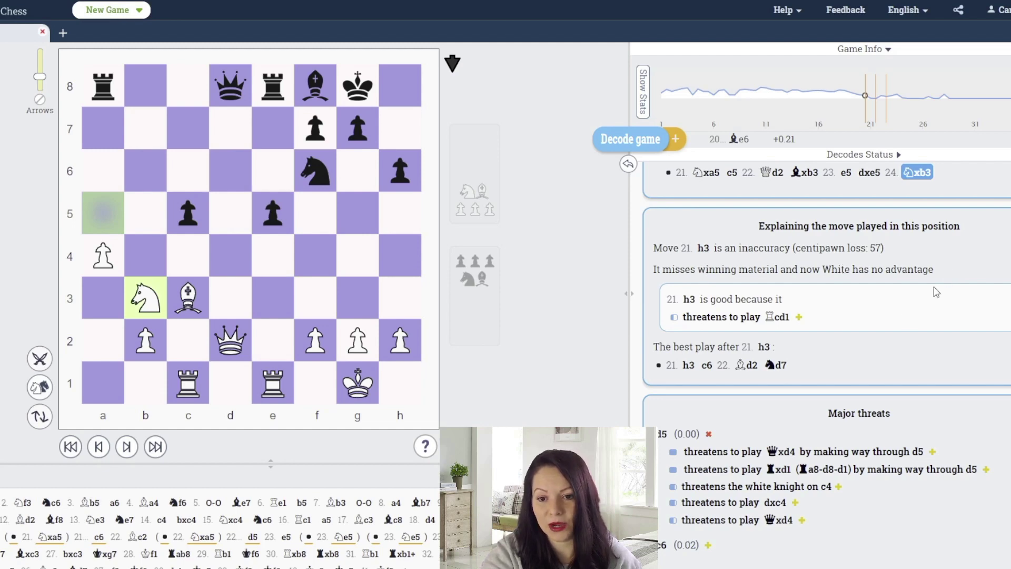
Return to the game and play 21. h3 c6 22. Bc2.
left_click(808, 326)
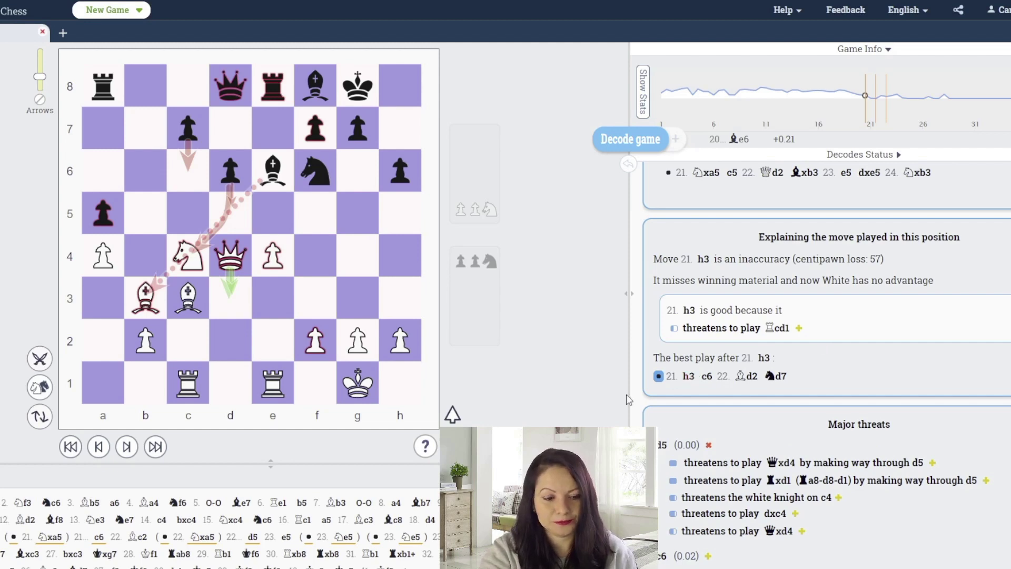
key("Right")
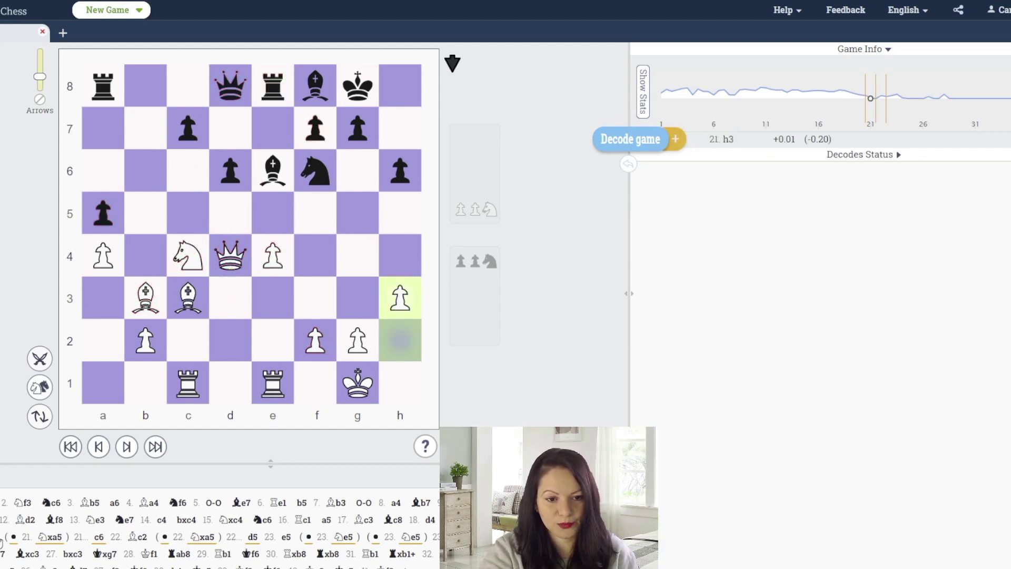
left_click(99, 537)
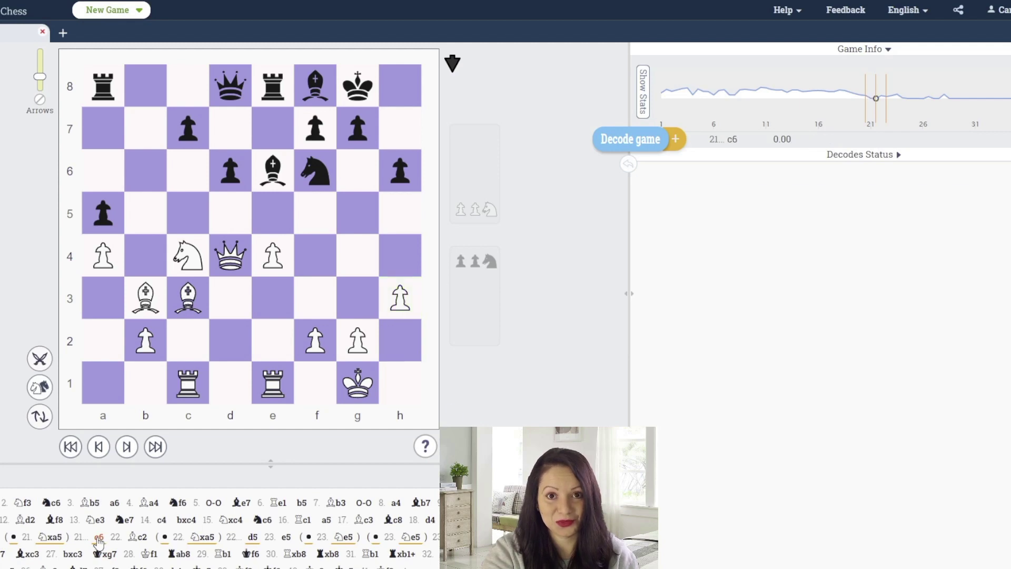
left_click(137, 537)
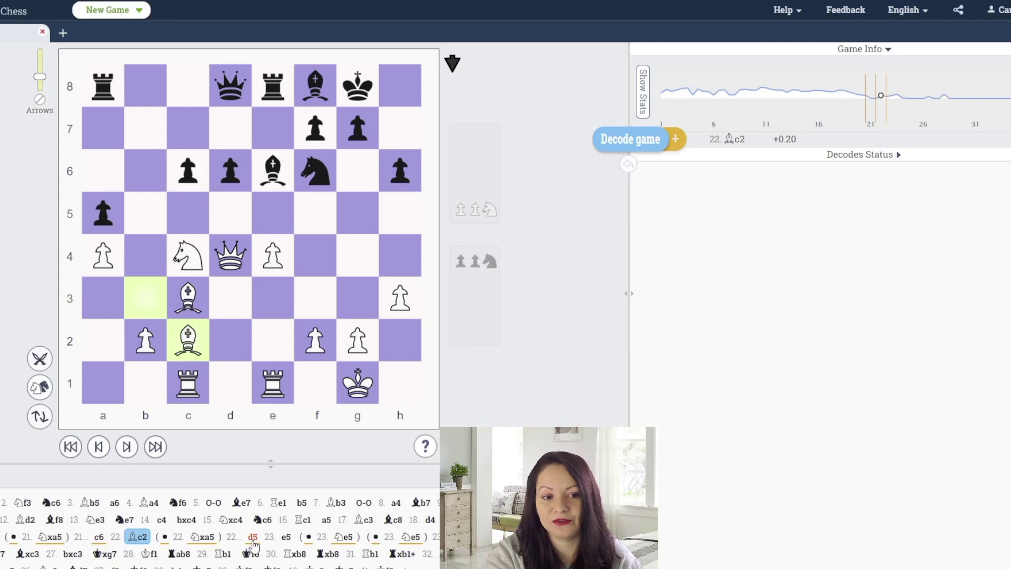
Jump to 22...d5 and open the explanation for the suggested 23. e5.
left_click(252, 540)
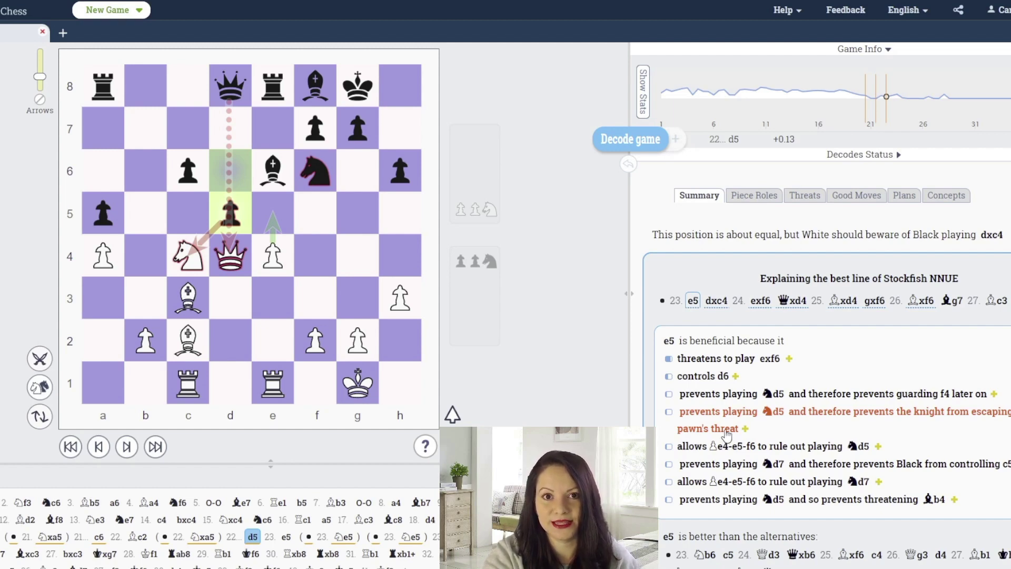
left_click(693, 301)
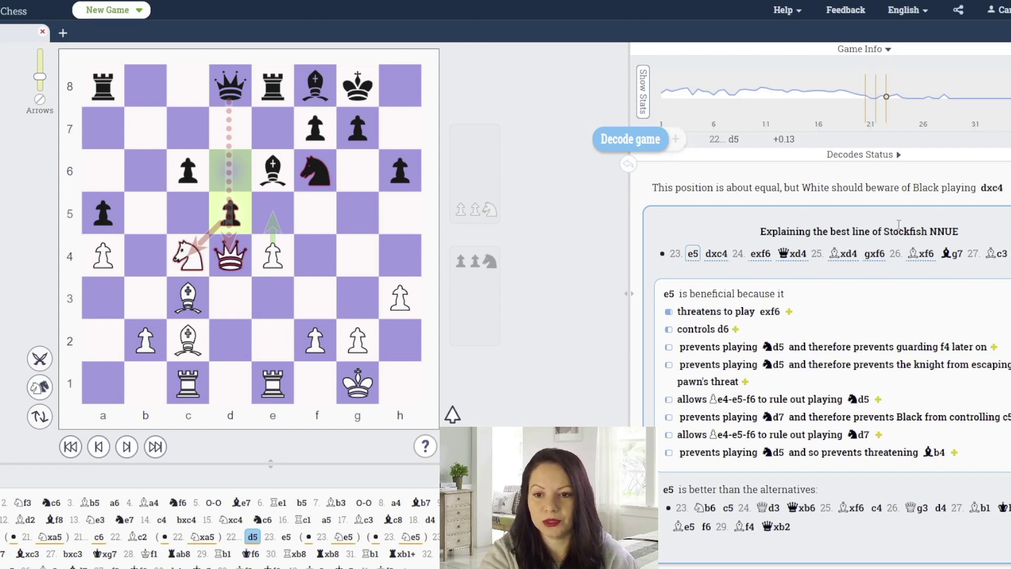
Step through the alternative line 23. Nb6 c5 24. Qd3 Qxb6 25. Bxf6 c4 26. Qg3 d4.
scroll(874, 351, "down", 2)
scroll(872, 352, "down", 1)
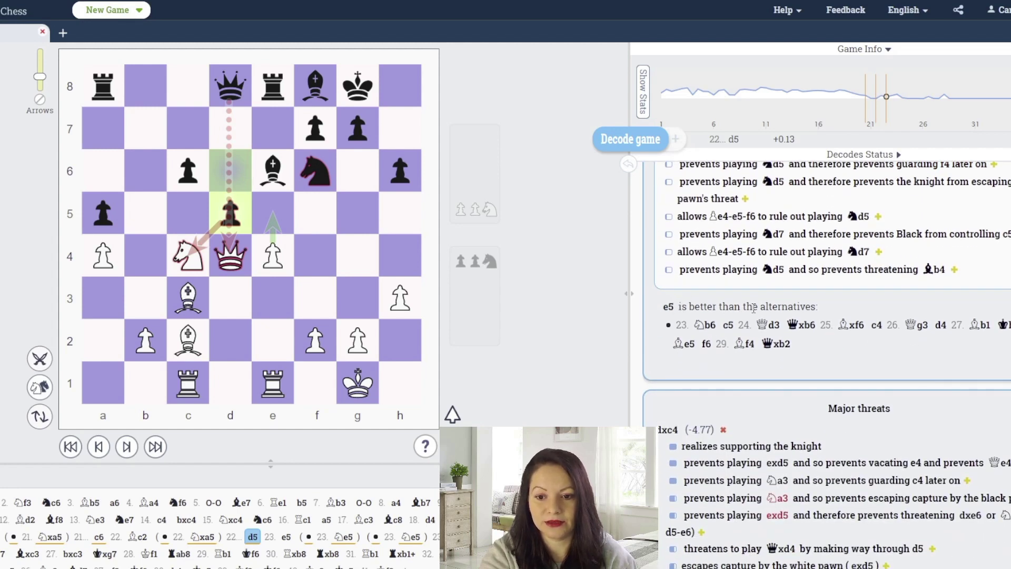
left_click(707, 325)
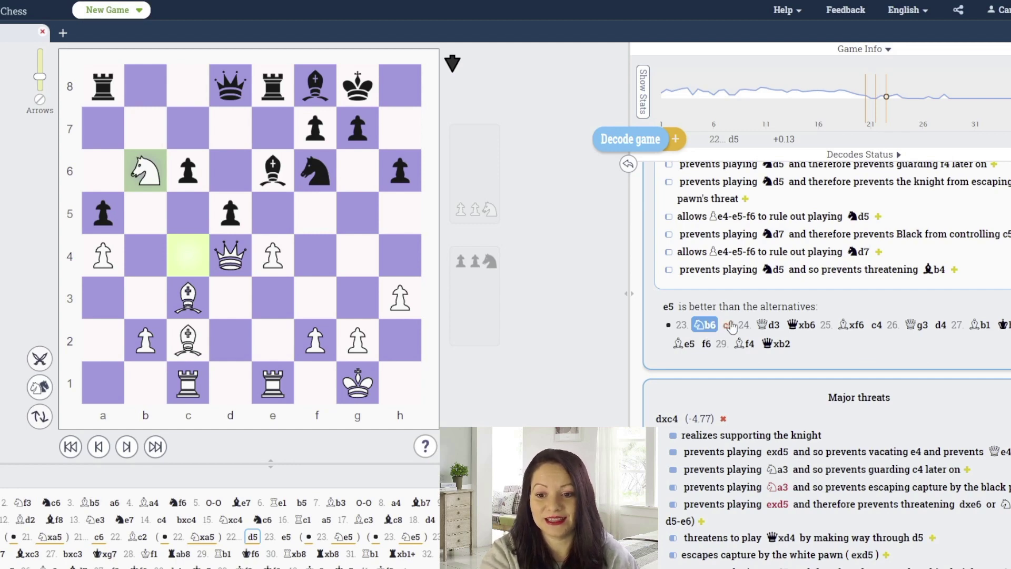
left_click(730, 325)
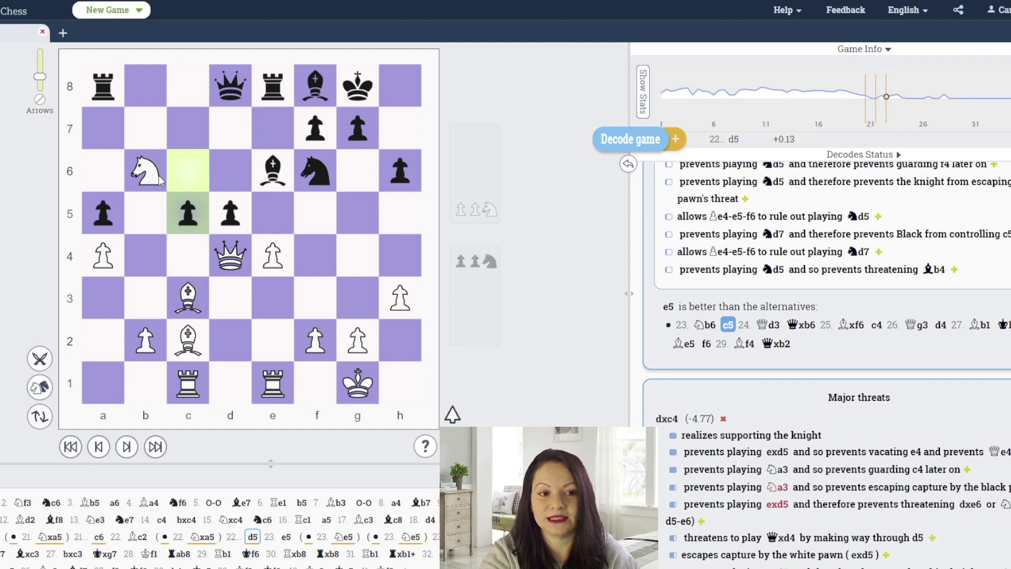
left_click(766, 325)
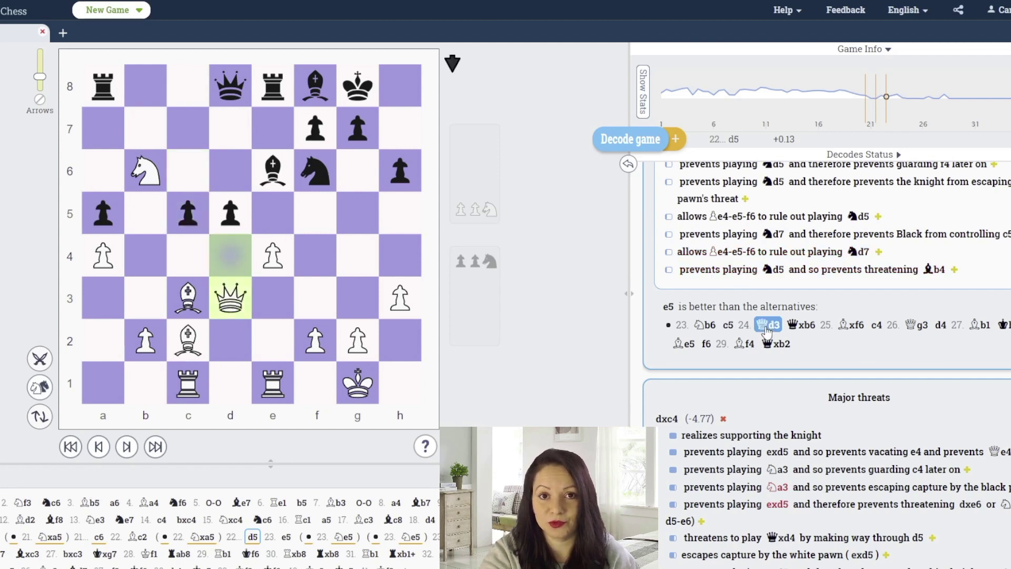
left_click(803, 326)
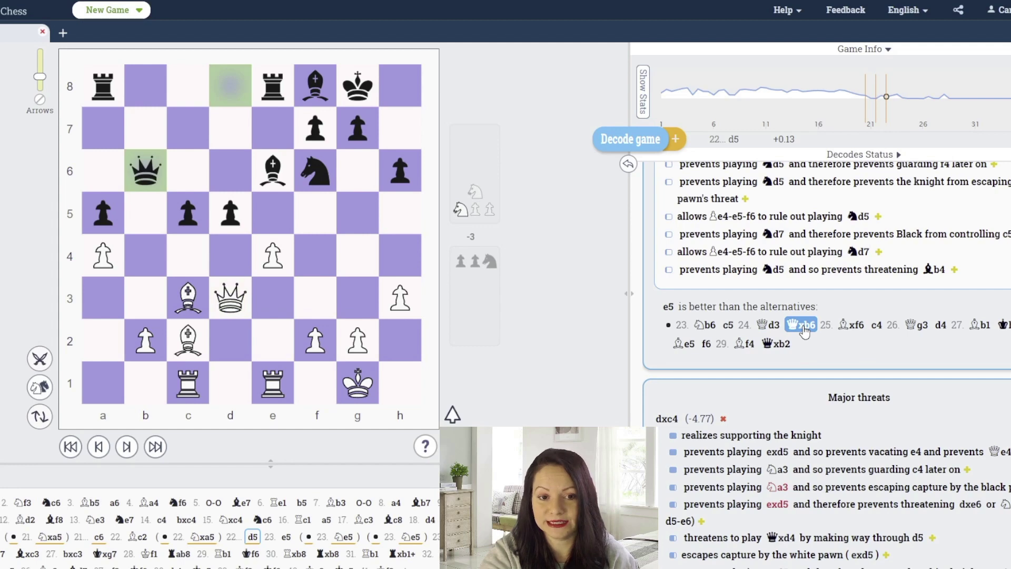
left_click(857, 328)
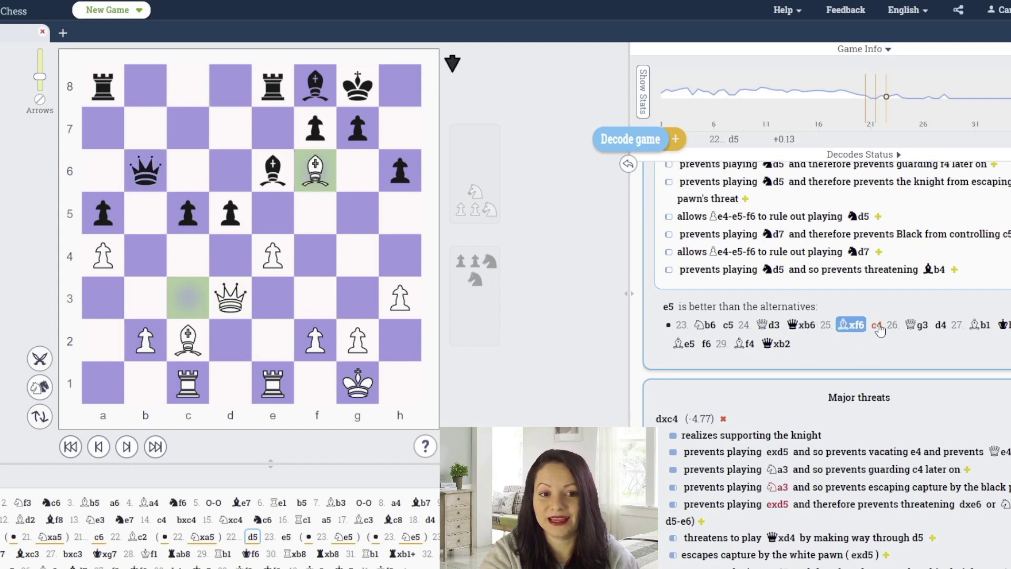
left_click(877, 325)
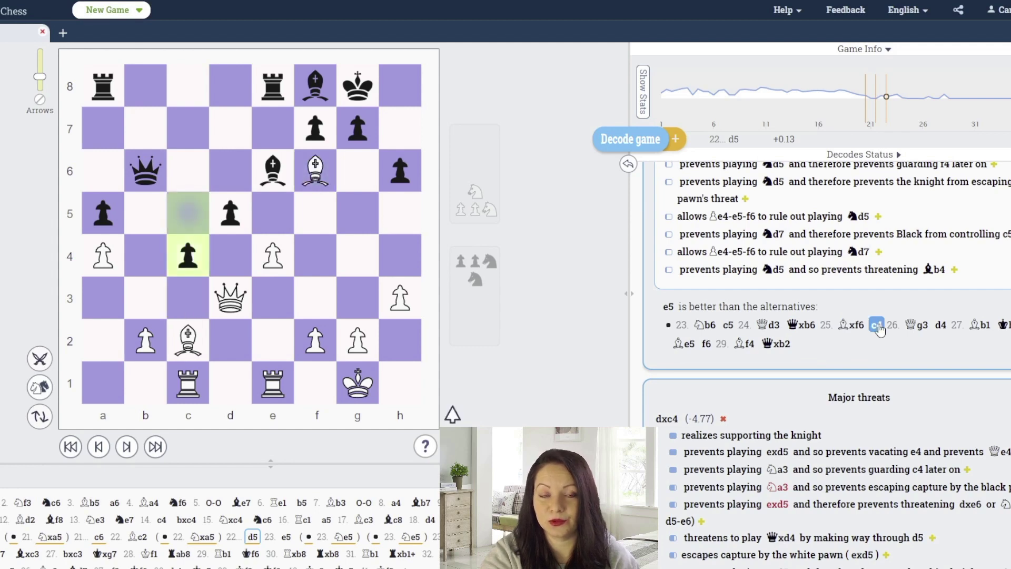
left_click(918, 326)
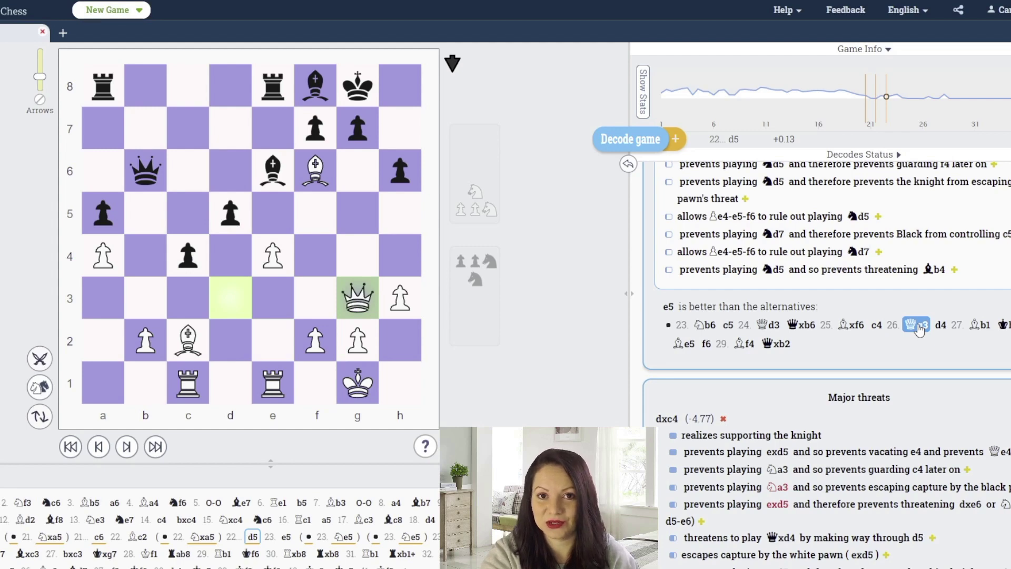
left_click(941, 326)
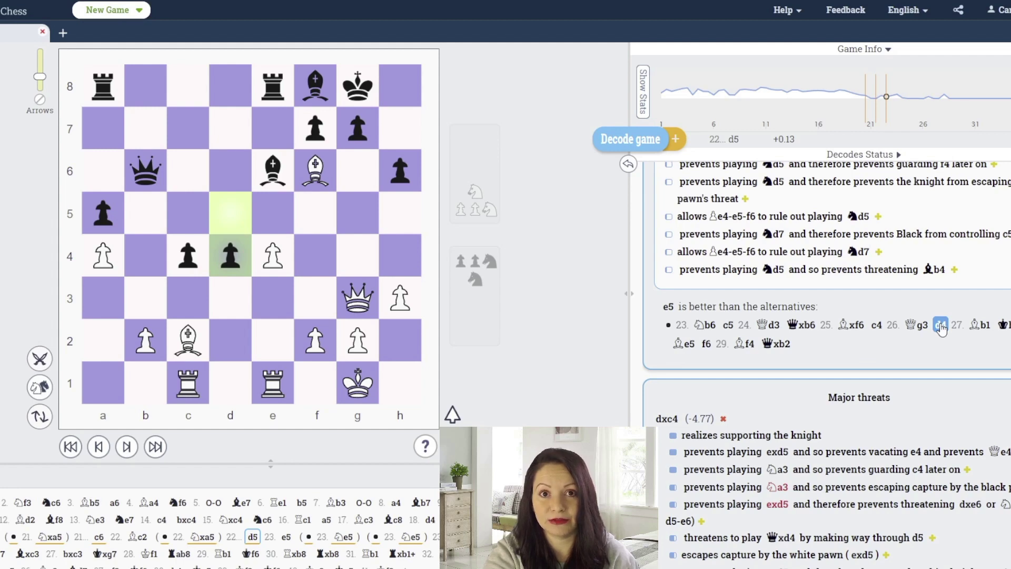
Continue the line with 27. Bb1 Kh8 28. Be5 f6 29. Bf4 Qxb2.
left_click(978, 327)
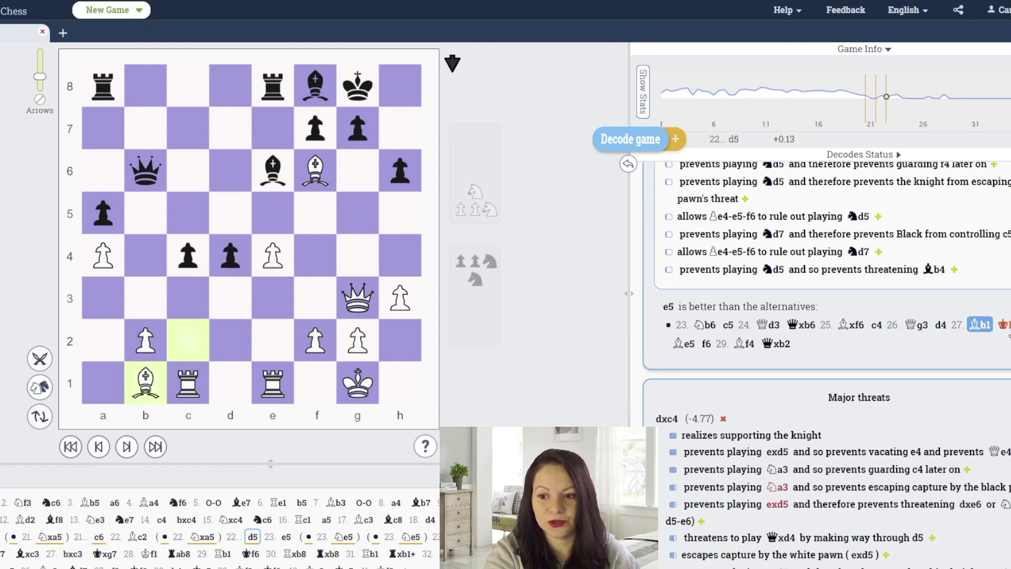
left_click(1004, 326)
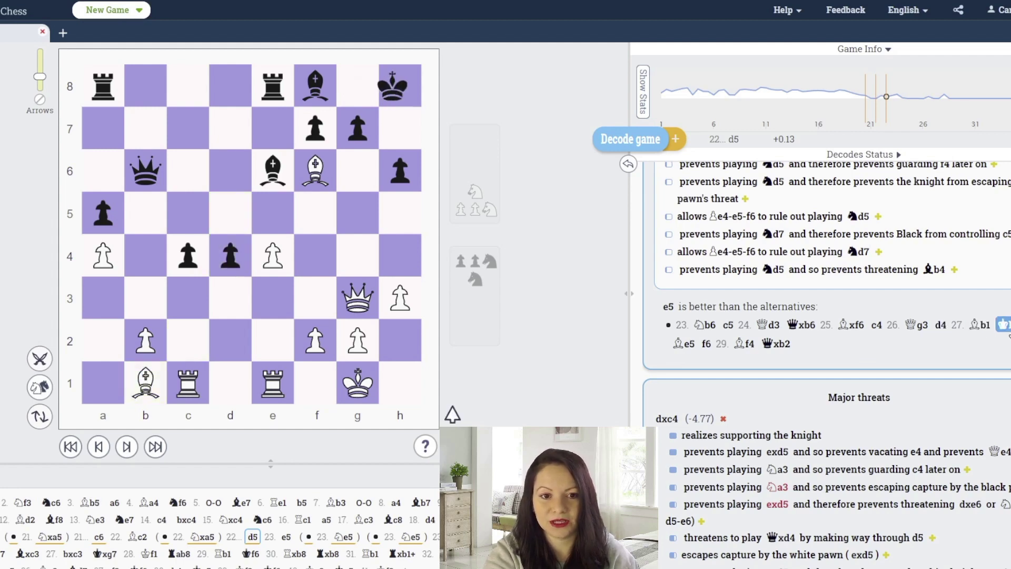
left_click(684, 345)
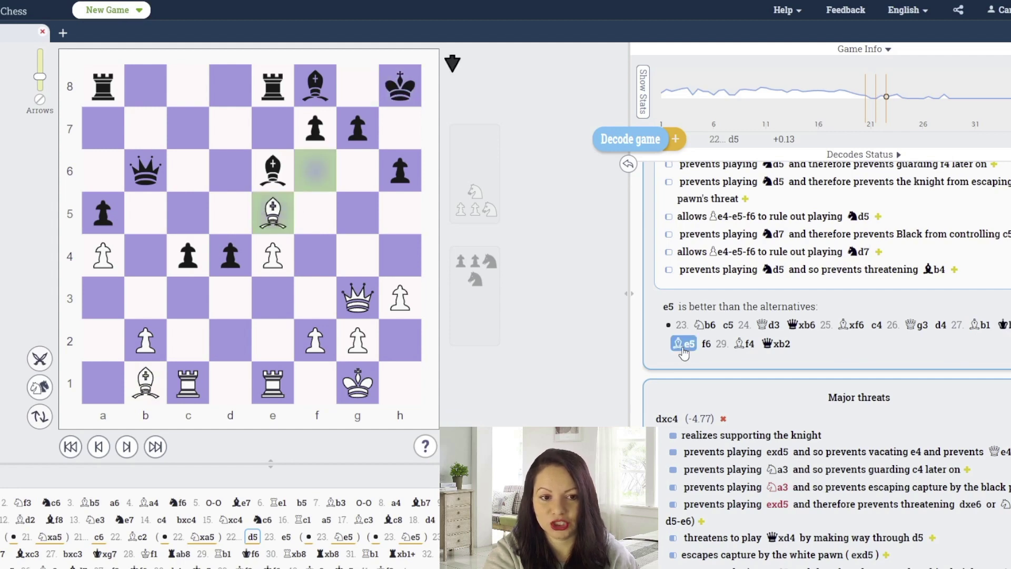
left_click(705, 345)
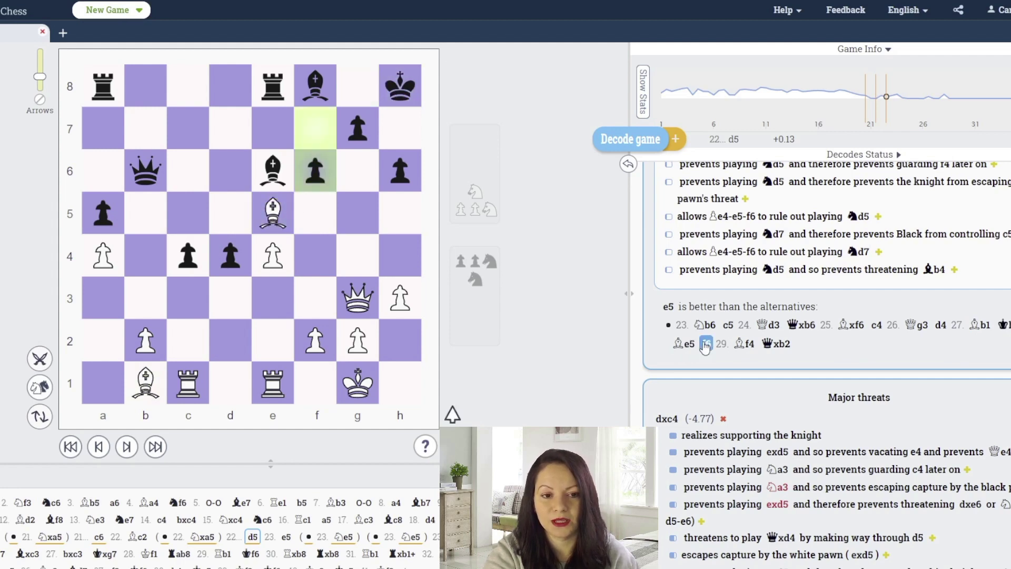
left_click(743, 345)
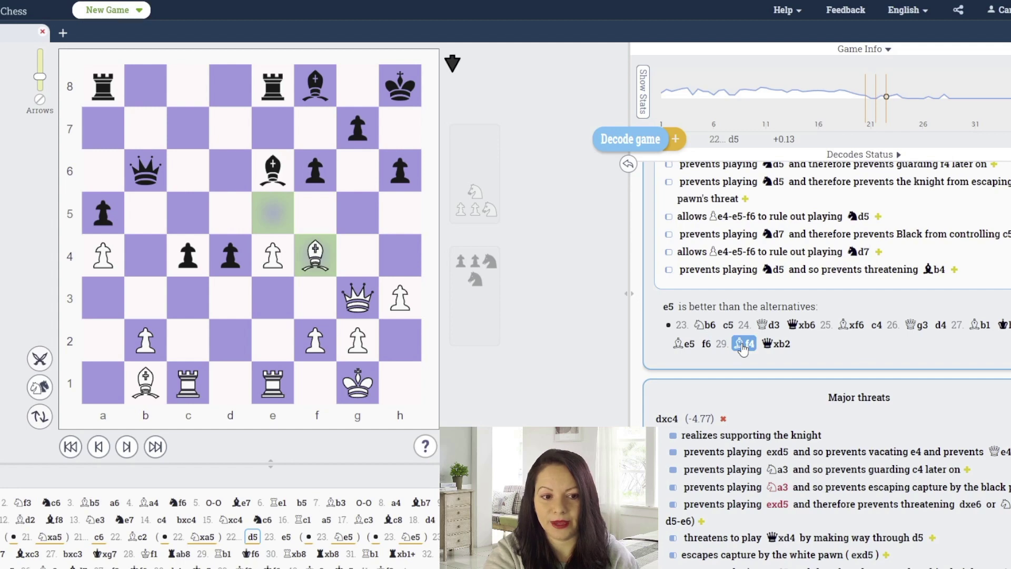
left_click(787, 349)
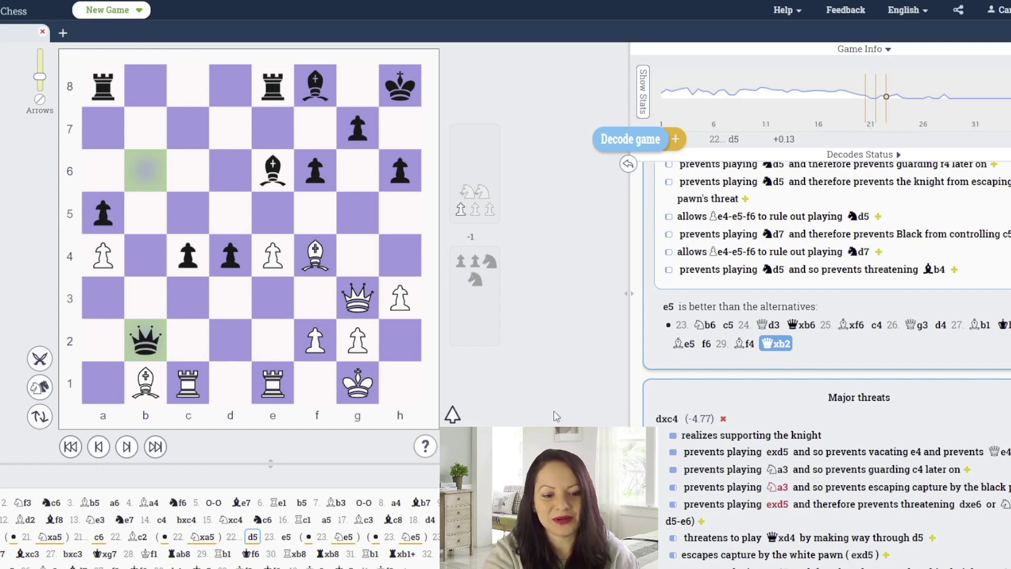
Return to 22...d5 and play the game moves 23. e5 dxc4 24. Qxd8.
left_click(253, 537)
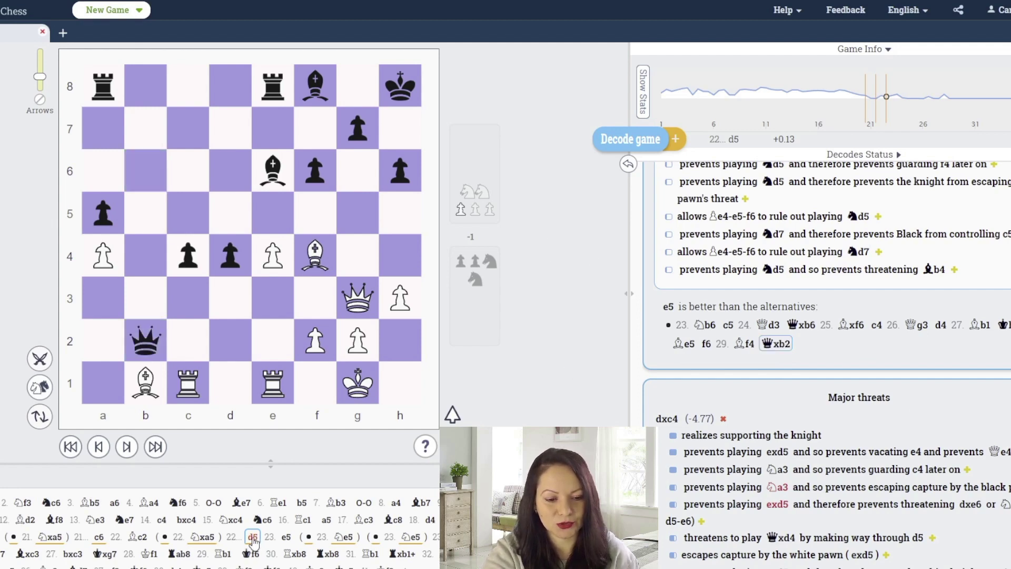
left_click(286, 537)
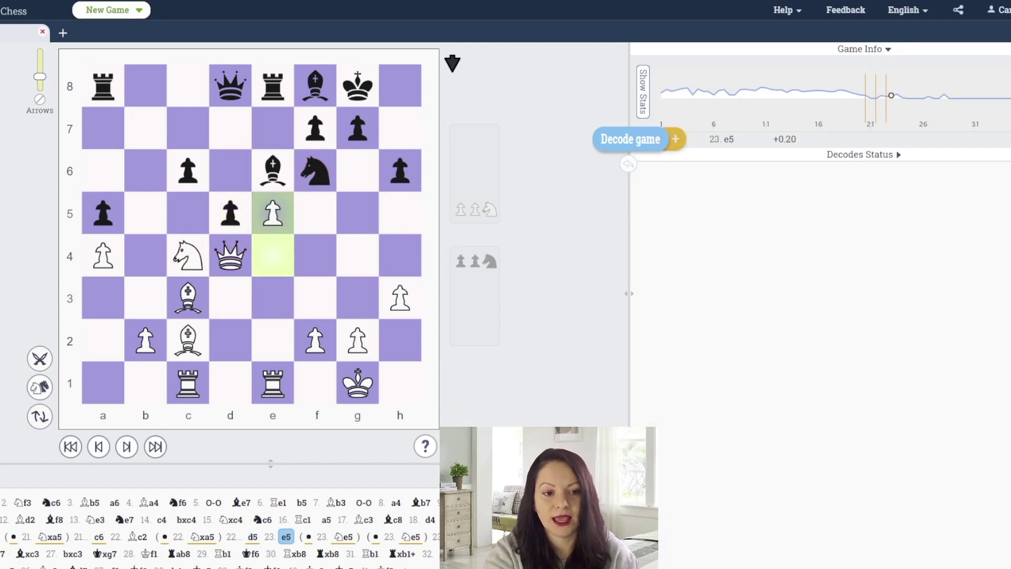
key("Right")
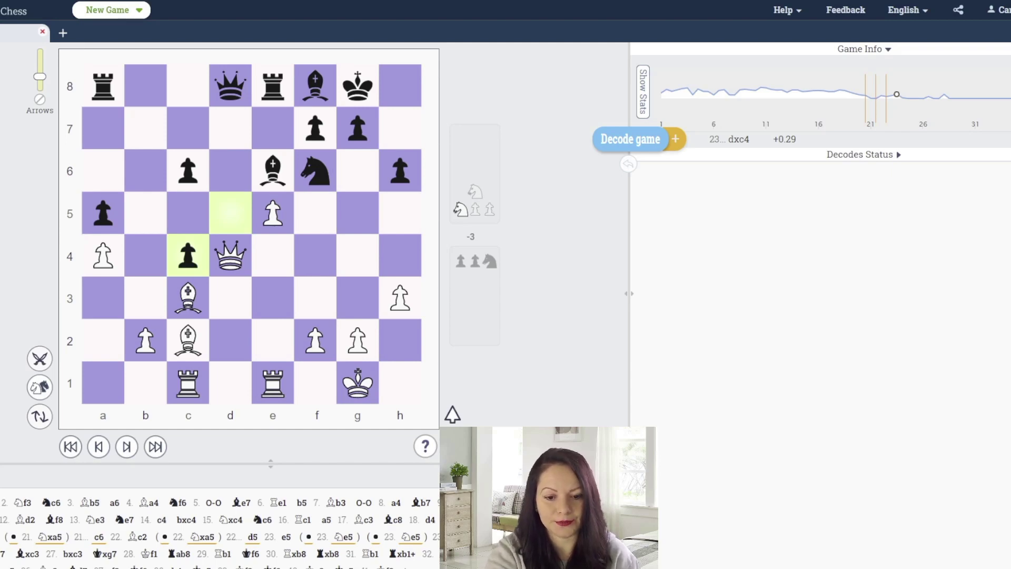
key("Right")
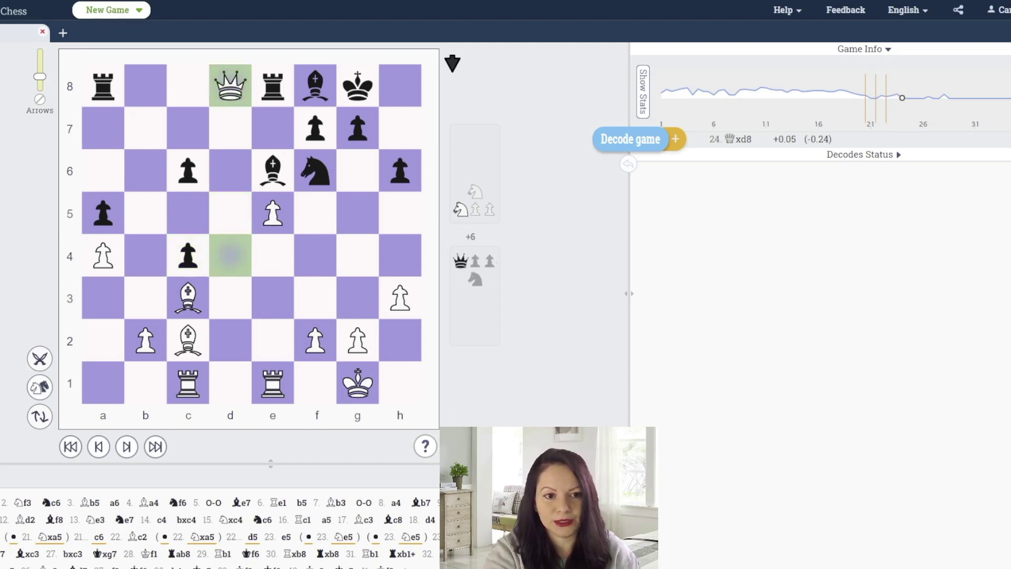
Advance from Black's recapture on d8 through exf6, fxg7, Bxc3 bxc3 to 28. Kf1.
left_click(127, 449)
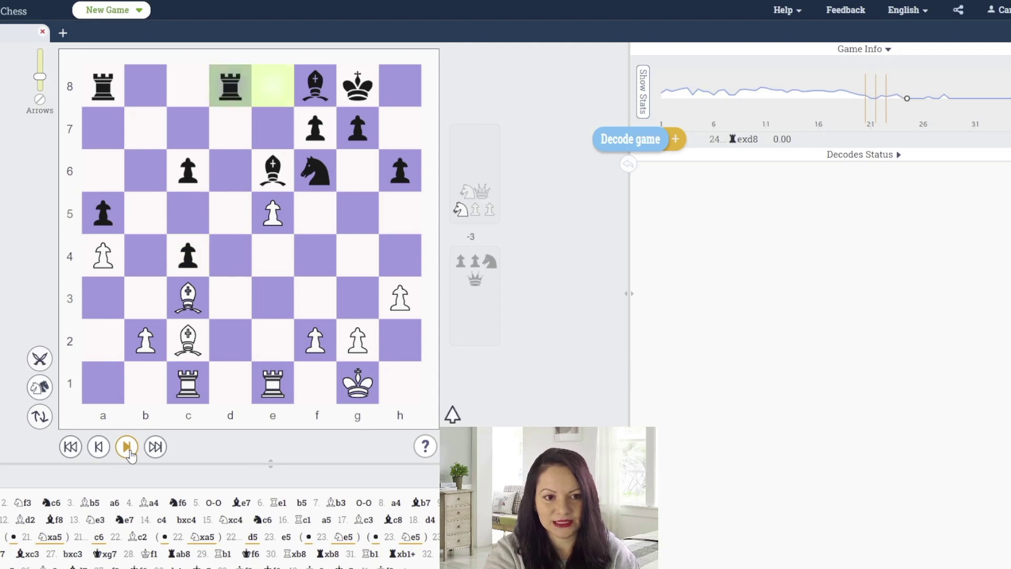
left_click(129, 451)
left_click(128, 447)
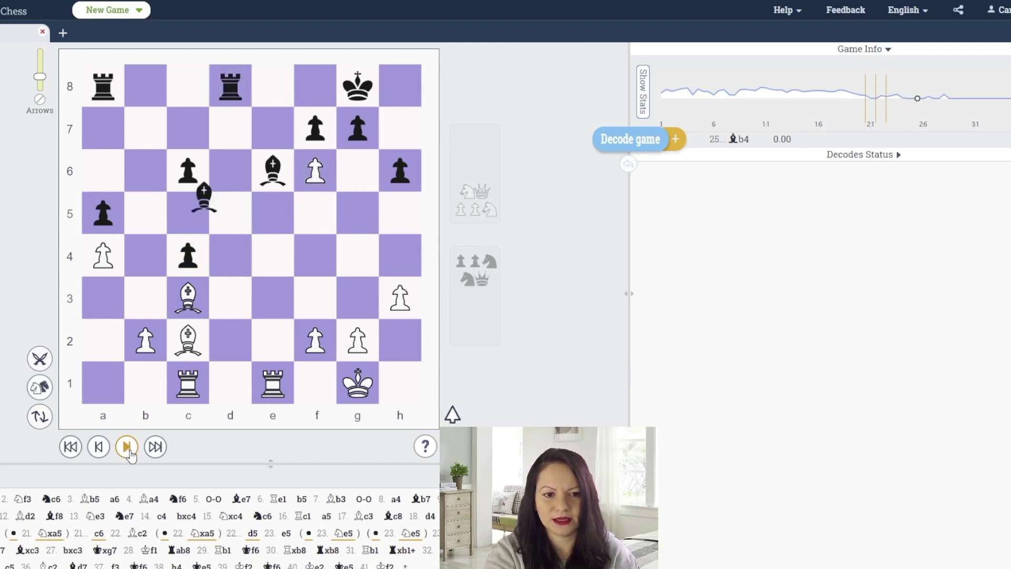
left_click(127, 447)
left_click(127, 448)
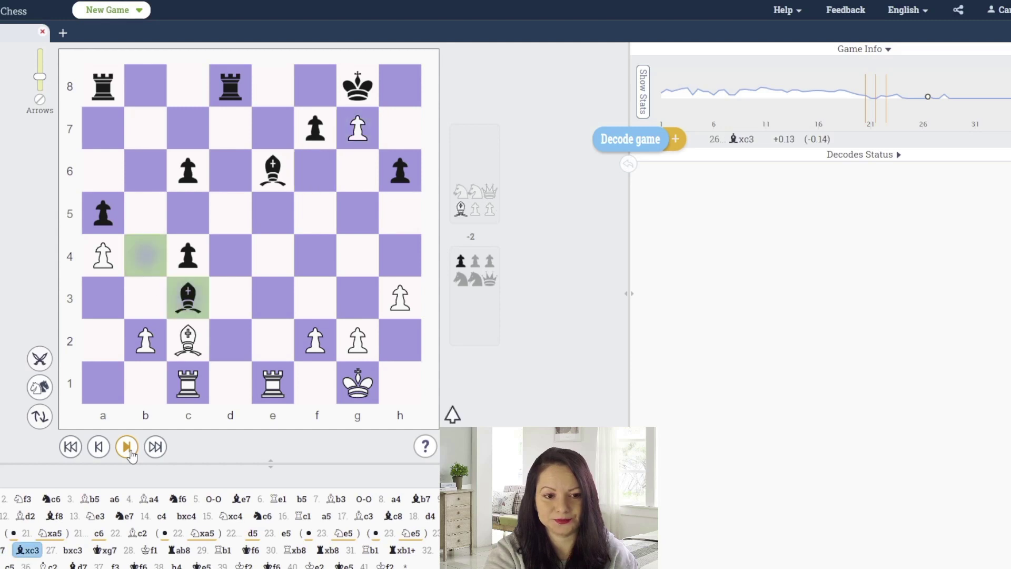
left_click(128, 448)
left_click(127, 448)
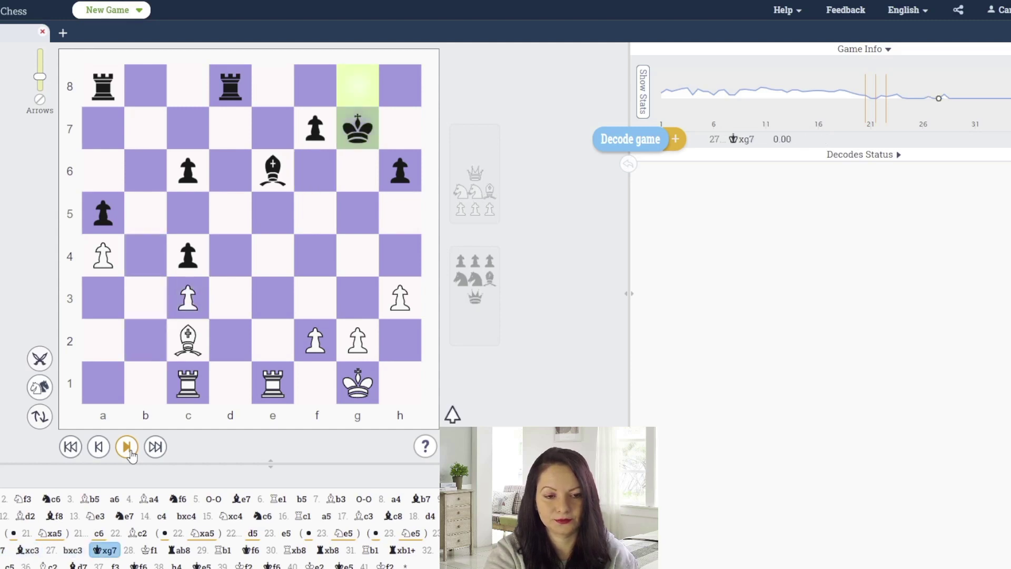
left_click(127, 447)
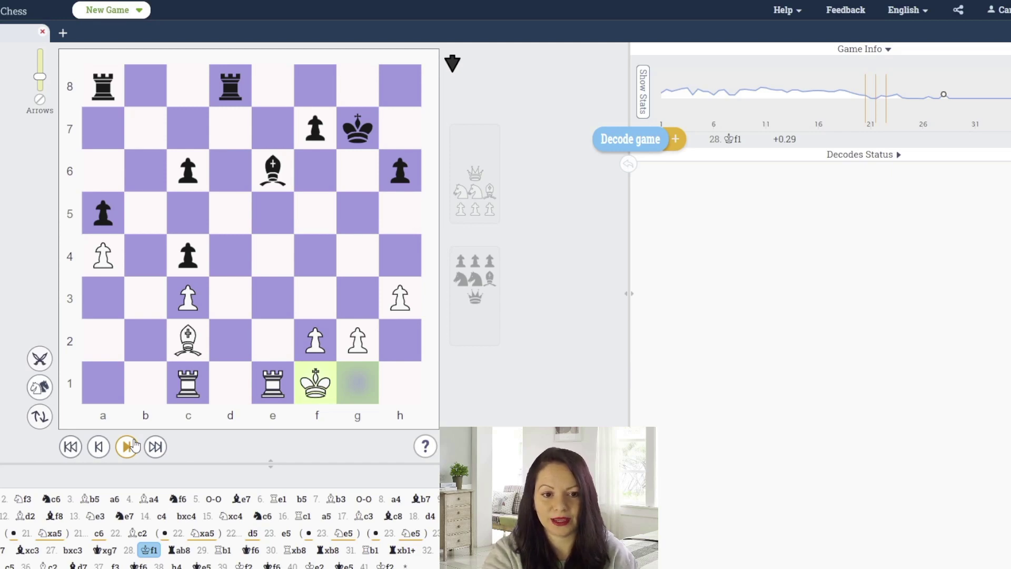
Replay the rook trades 28...Rab8 through 31...Rxb1+ to reach 32. Bxb1.
left_click(129, 447)
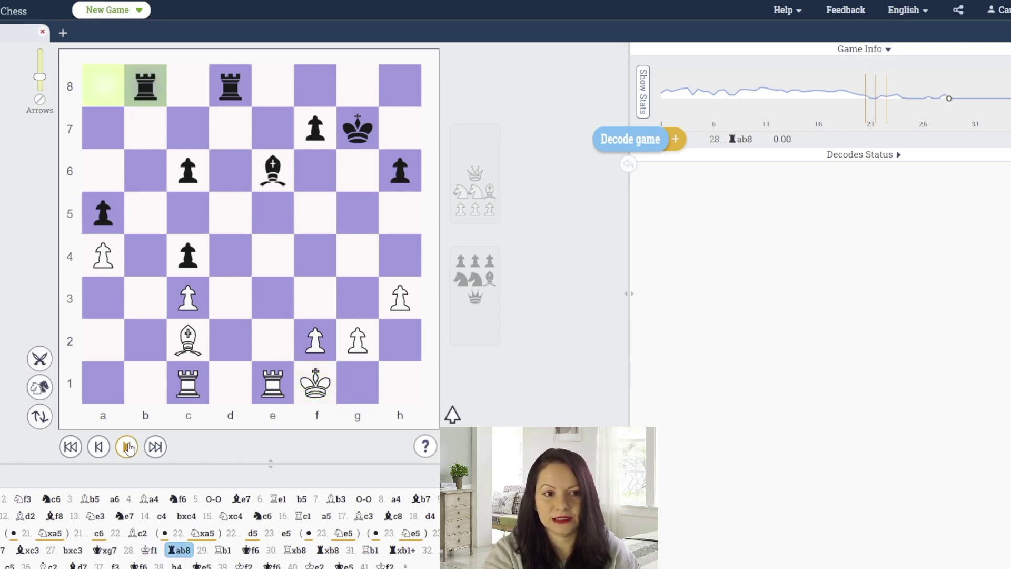
left_click(129, 447)
left_click(129, 447)
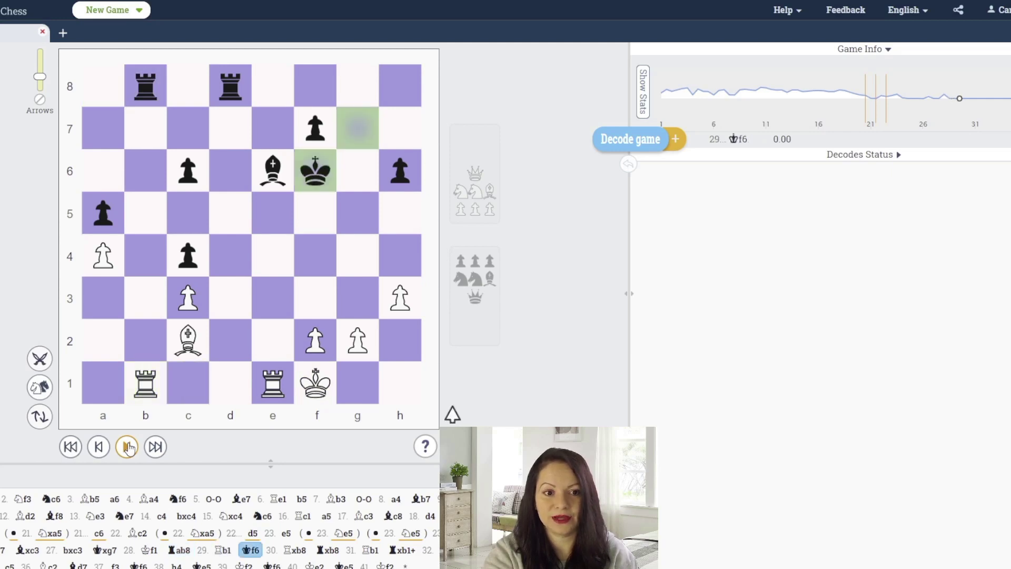
left_click(129, 447)
left_click(129, 447)
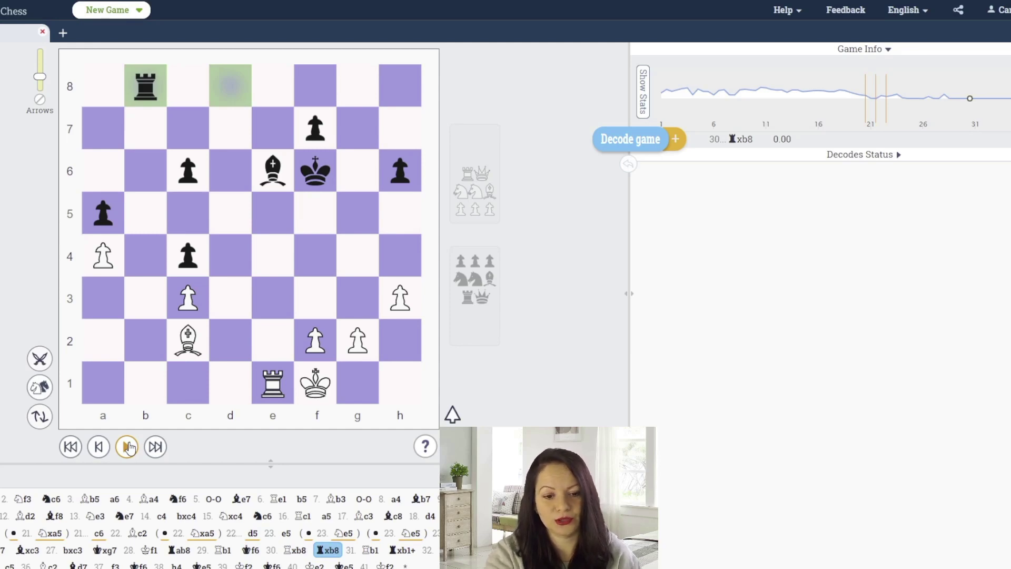
left_click(129, 447)
left_click(129, 447)
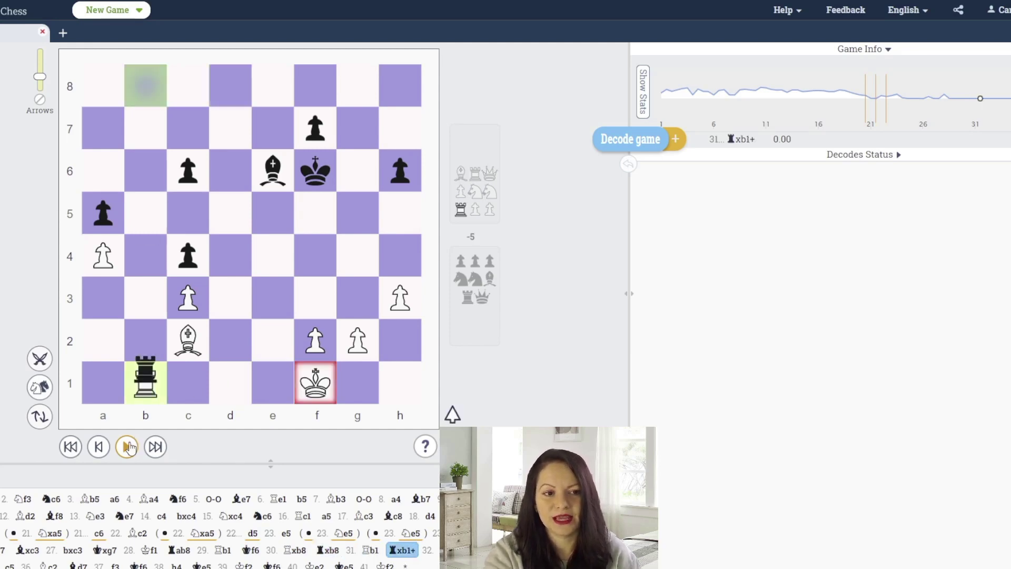
left_click(129, 447)
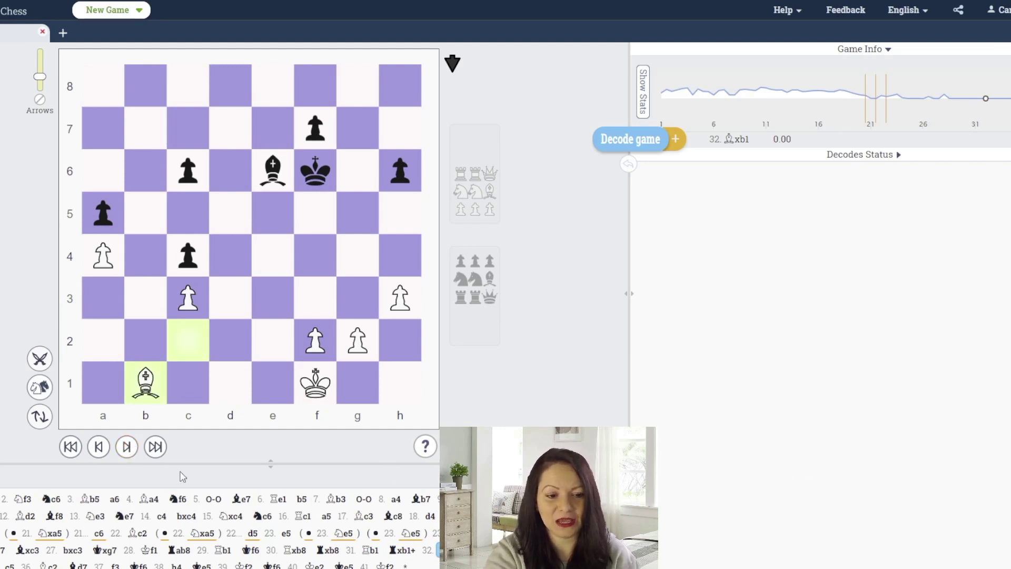
Advance from 32...Ke5 through 34...f4, 36...Bd7 and 37. f3 Kf6 to 38. h4.
left_click(129, 447)
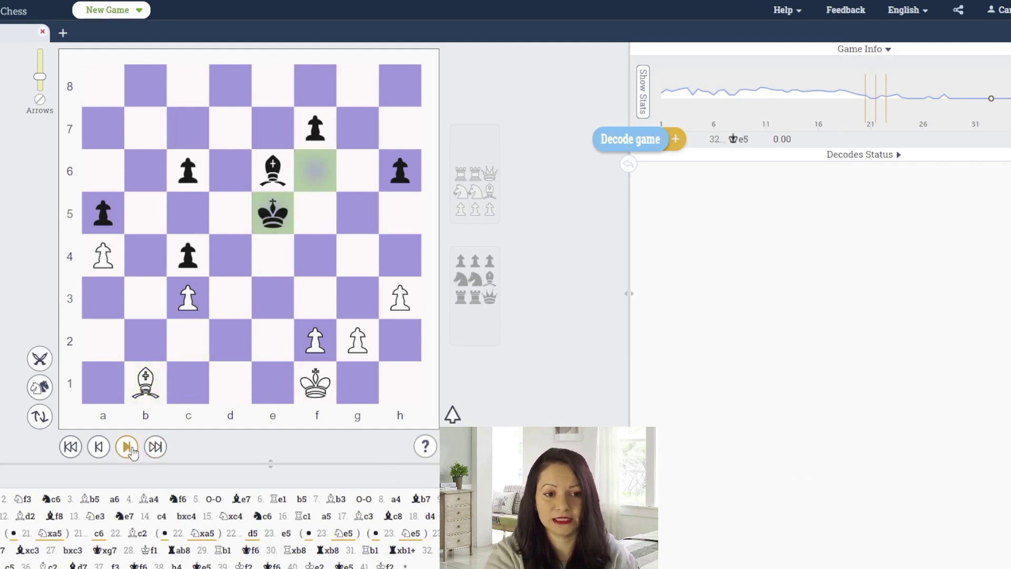
left_click(129, 447)
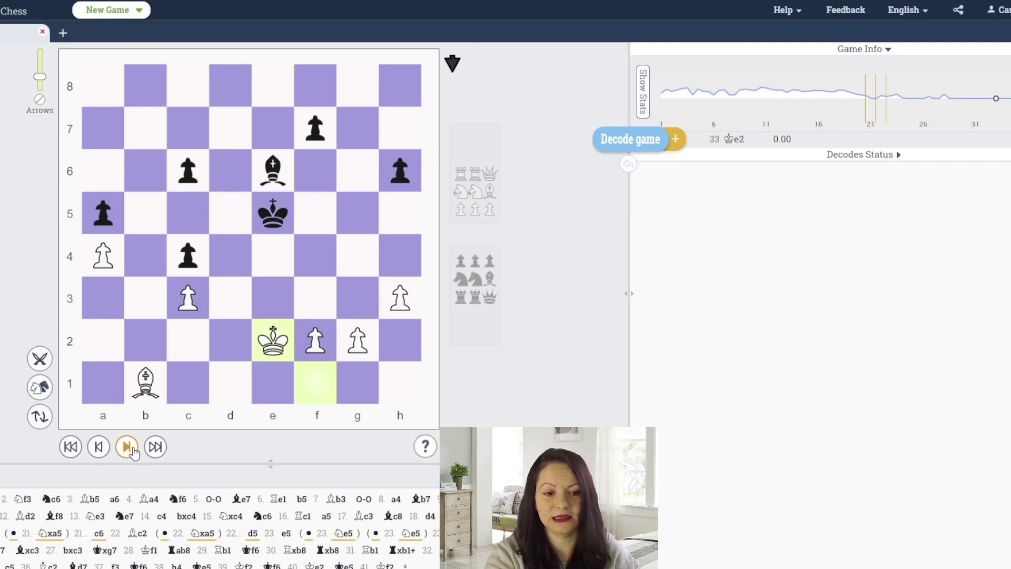
left_click(133, 450)
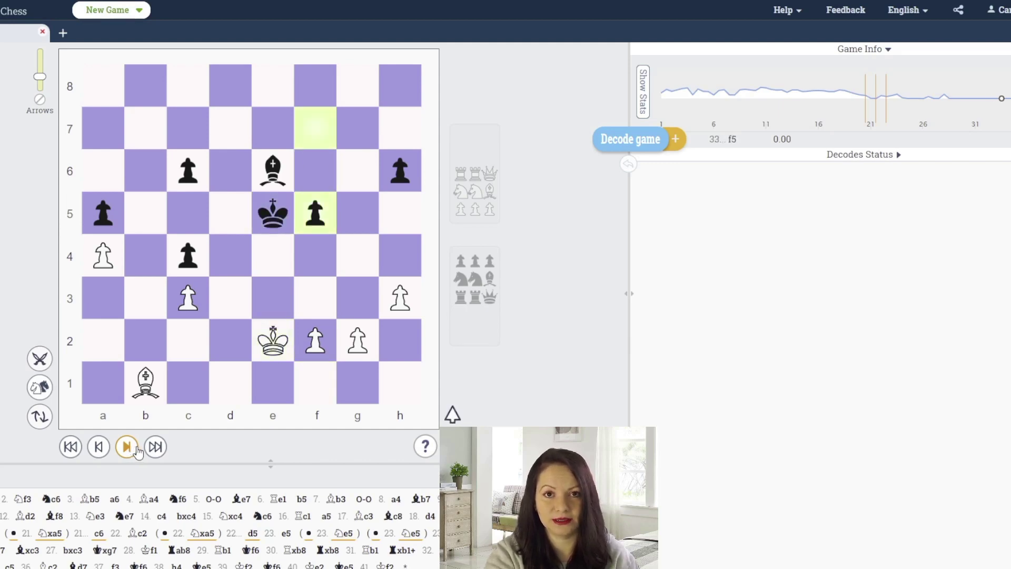
left_click(129, 448)
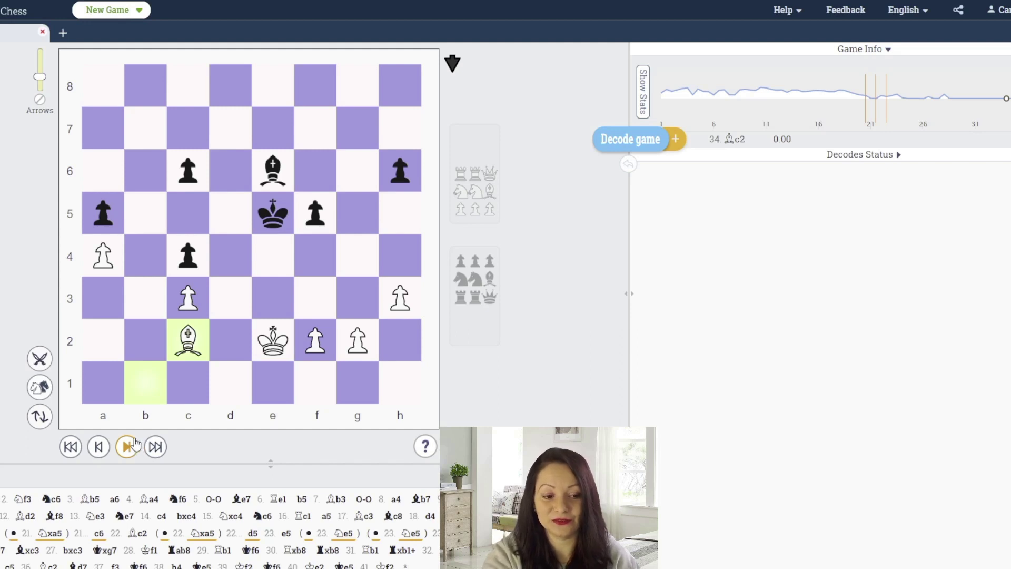
left_click(137, 445)
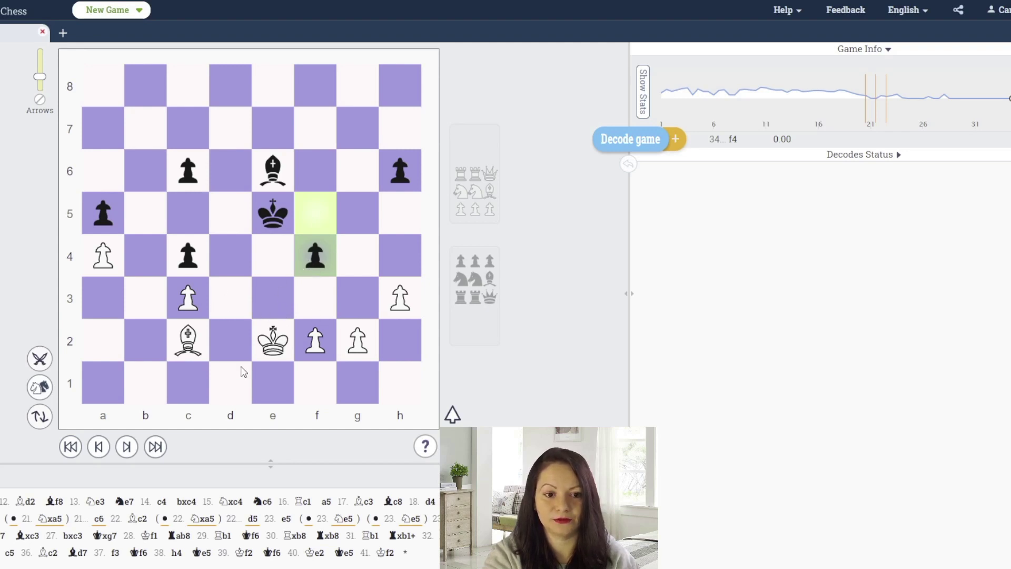
left_click(134, 442)
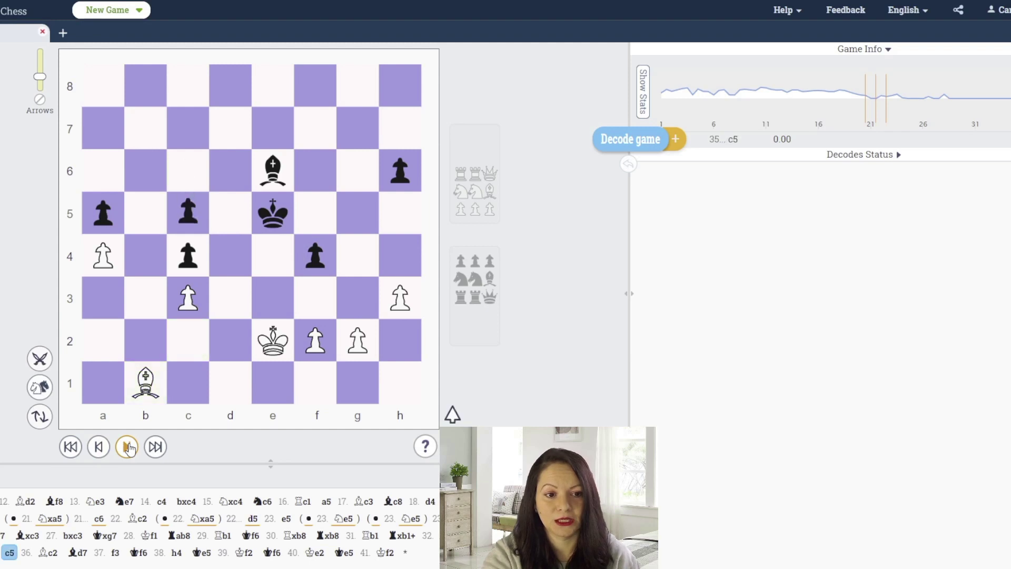
left_click(129, 448)
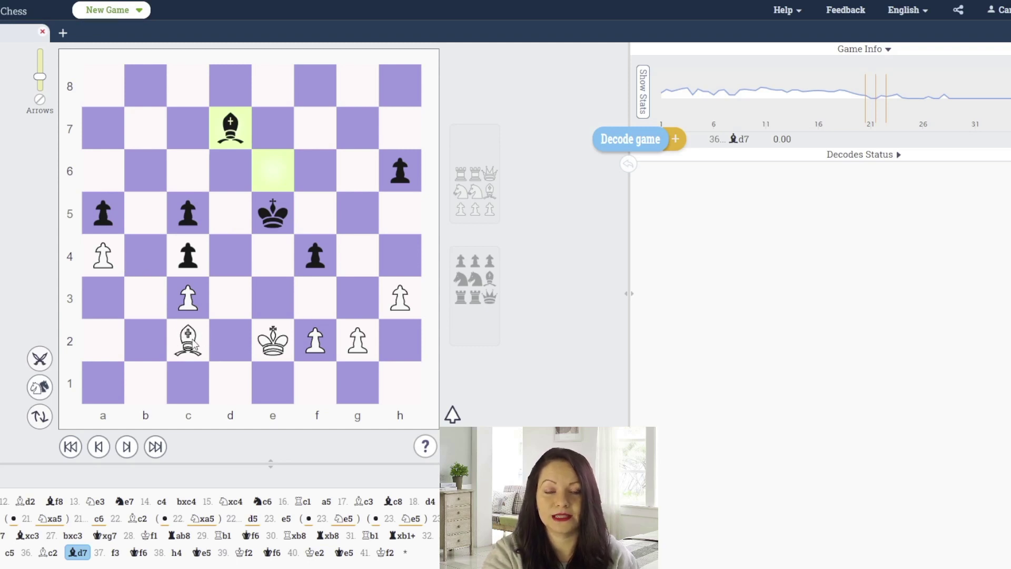
left_click(129, 456)
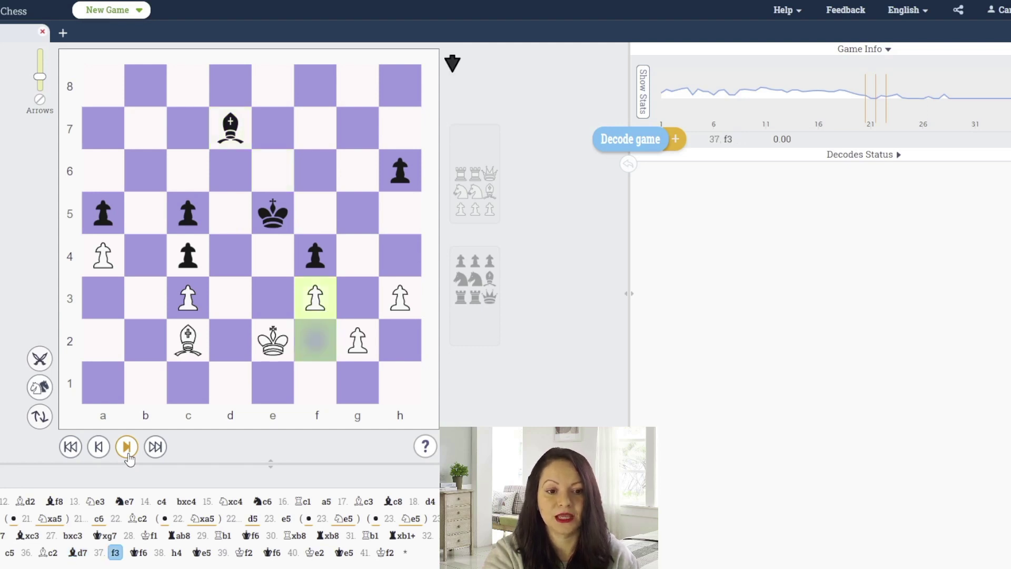
left_click(128, 456)
left_click(128, 456)
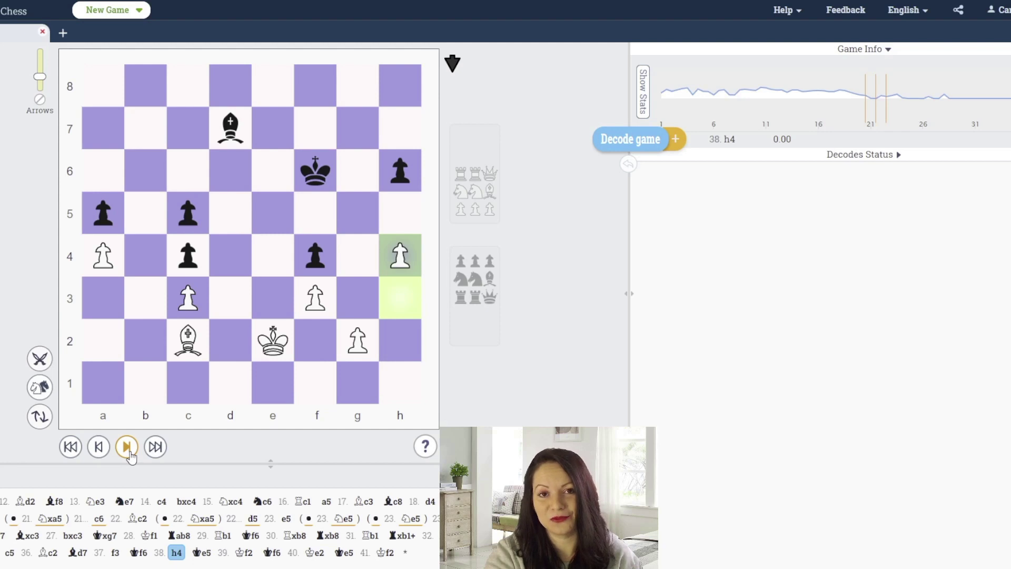
Reach the final move 41. Kf2, then jump back to 20...Be6 and try h2-h3.
left_click(130, 455)
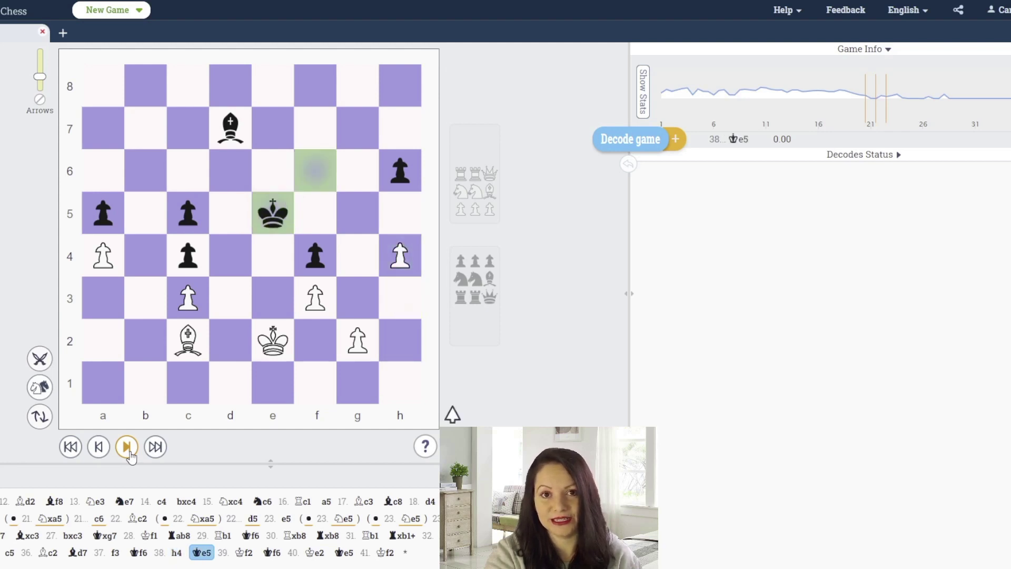
left_click(130, 455)
left_click(131, 455)
left_click(131, 455)
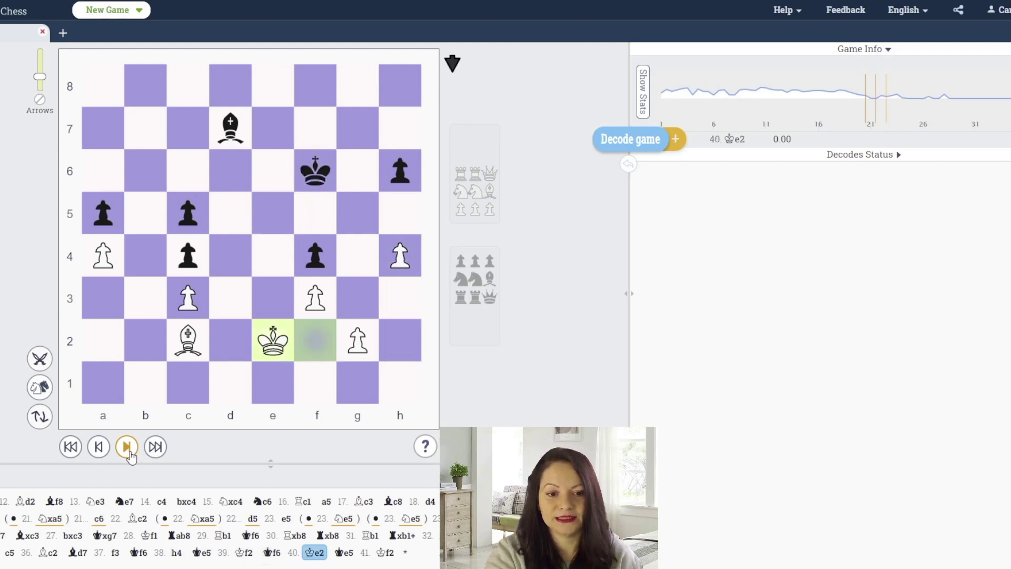
left_click(130, 455)
left_click(130, 455)
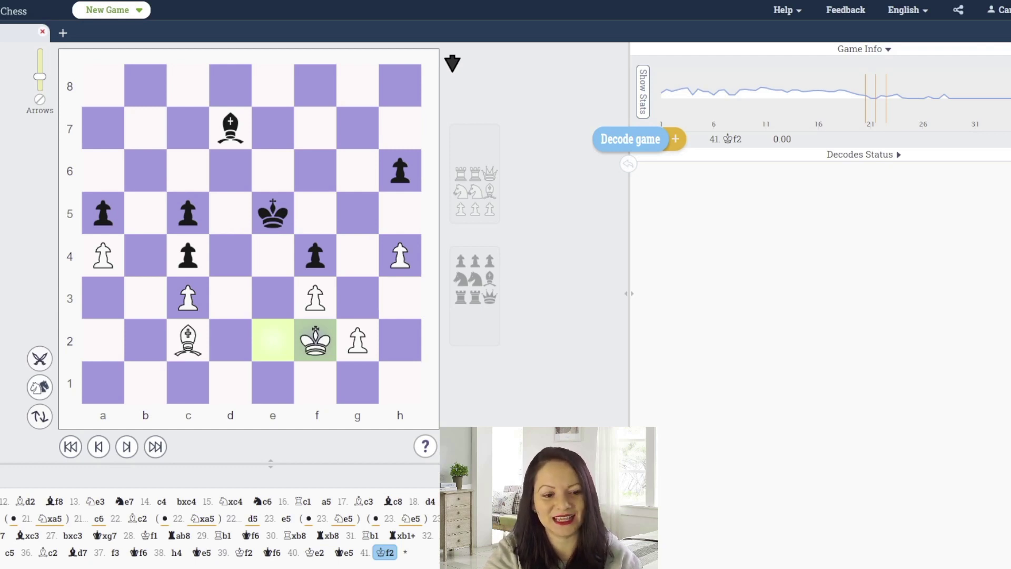
left_click(864, 95)
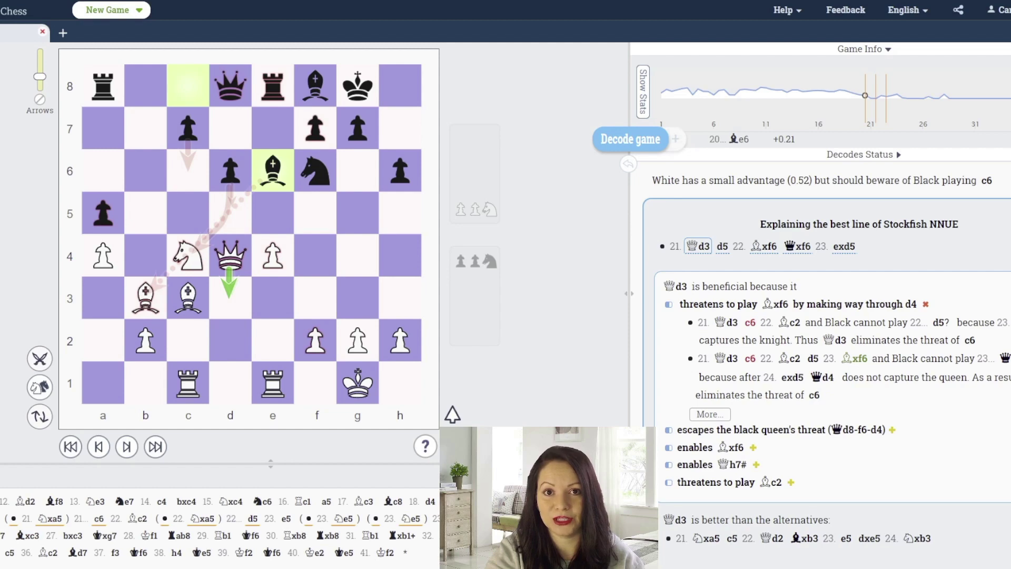
left_click_drag(401, 340, 400, 298)
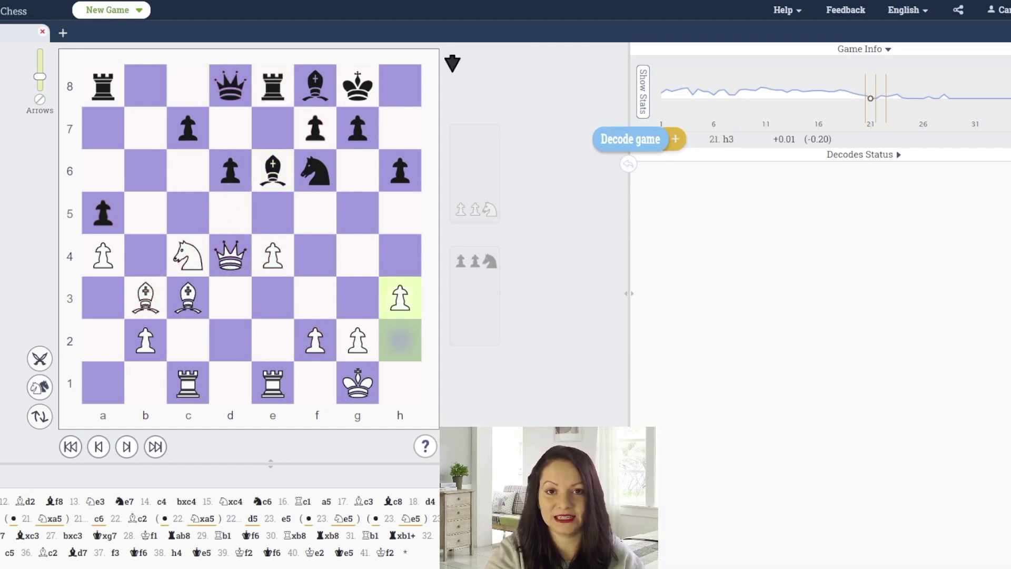
Undo the trial h3, view the suggested Qd3, then jump to 21. Nxa5 and 23. e5.
key("Left")
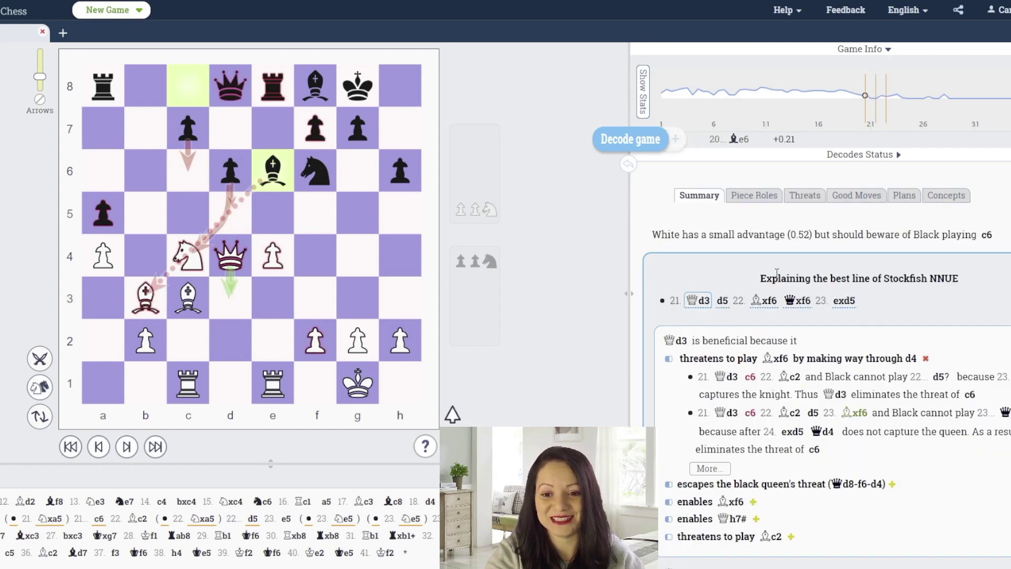
left_click(698, 300)
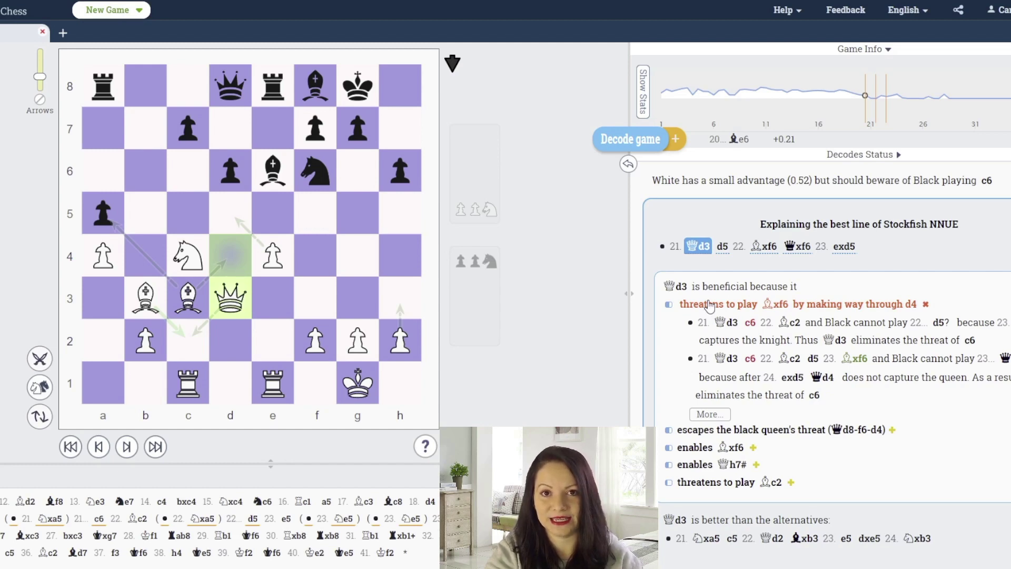
left_click(56, 520)
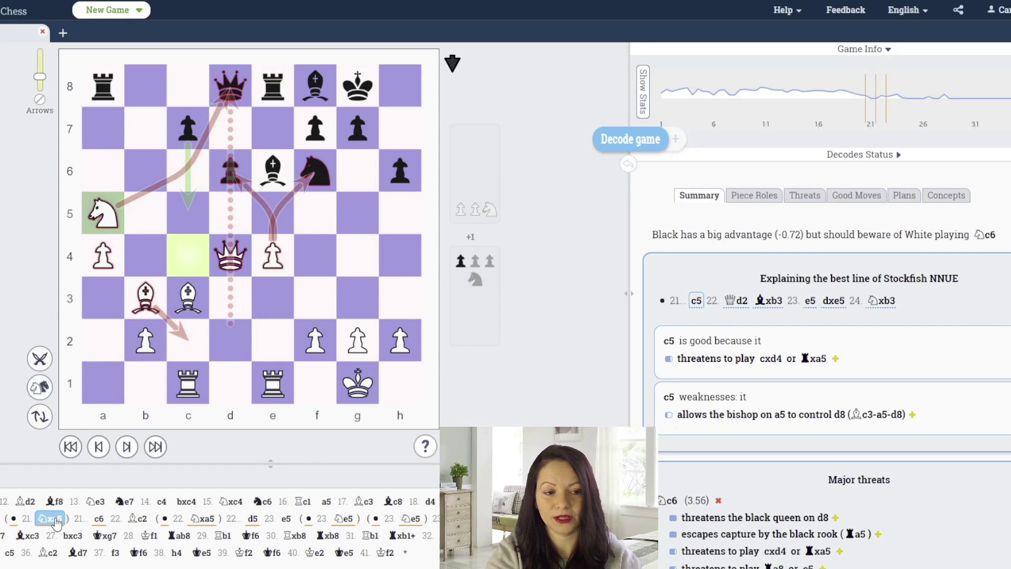
left_click(285, 519)
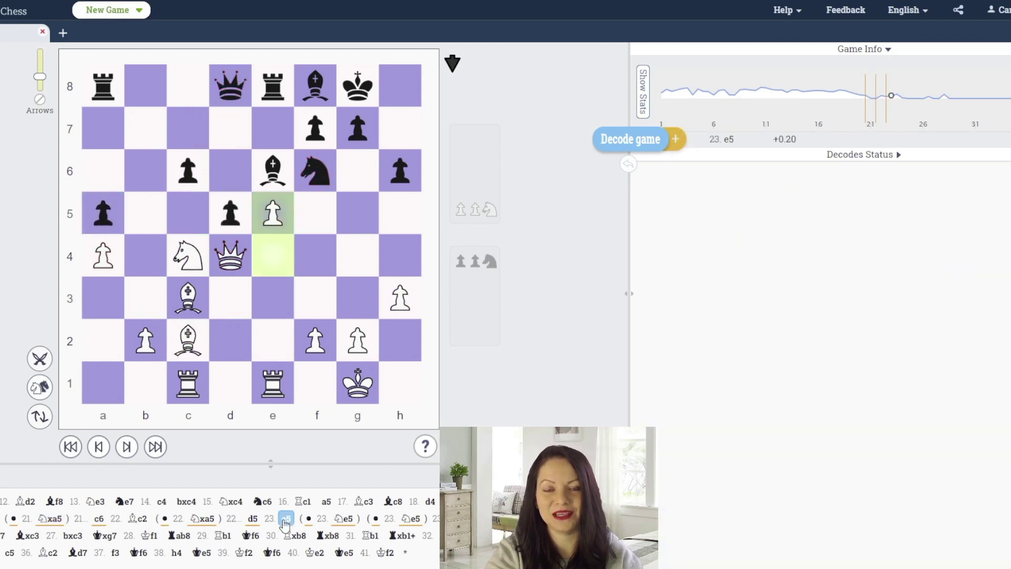